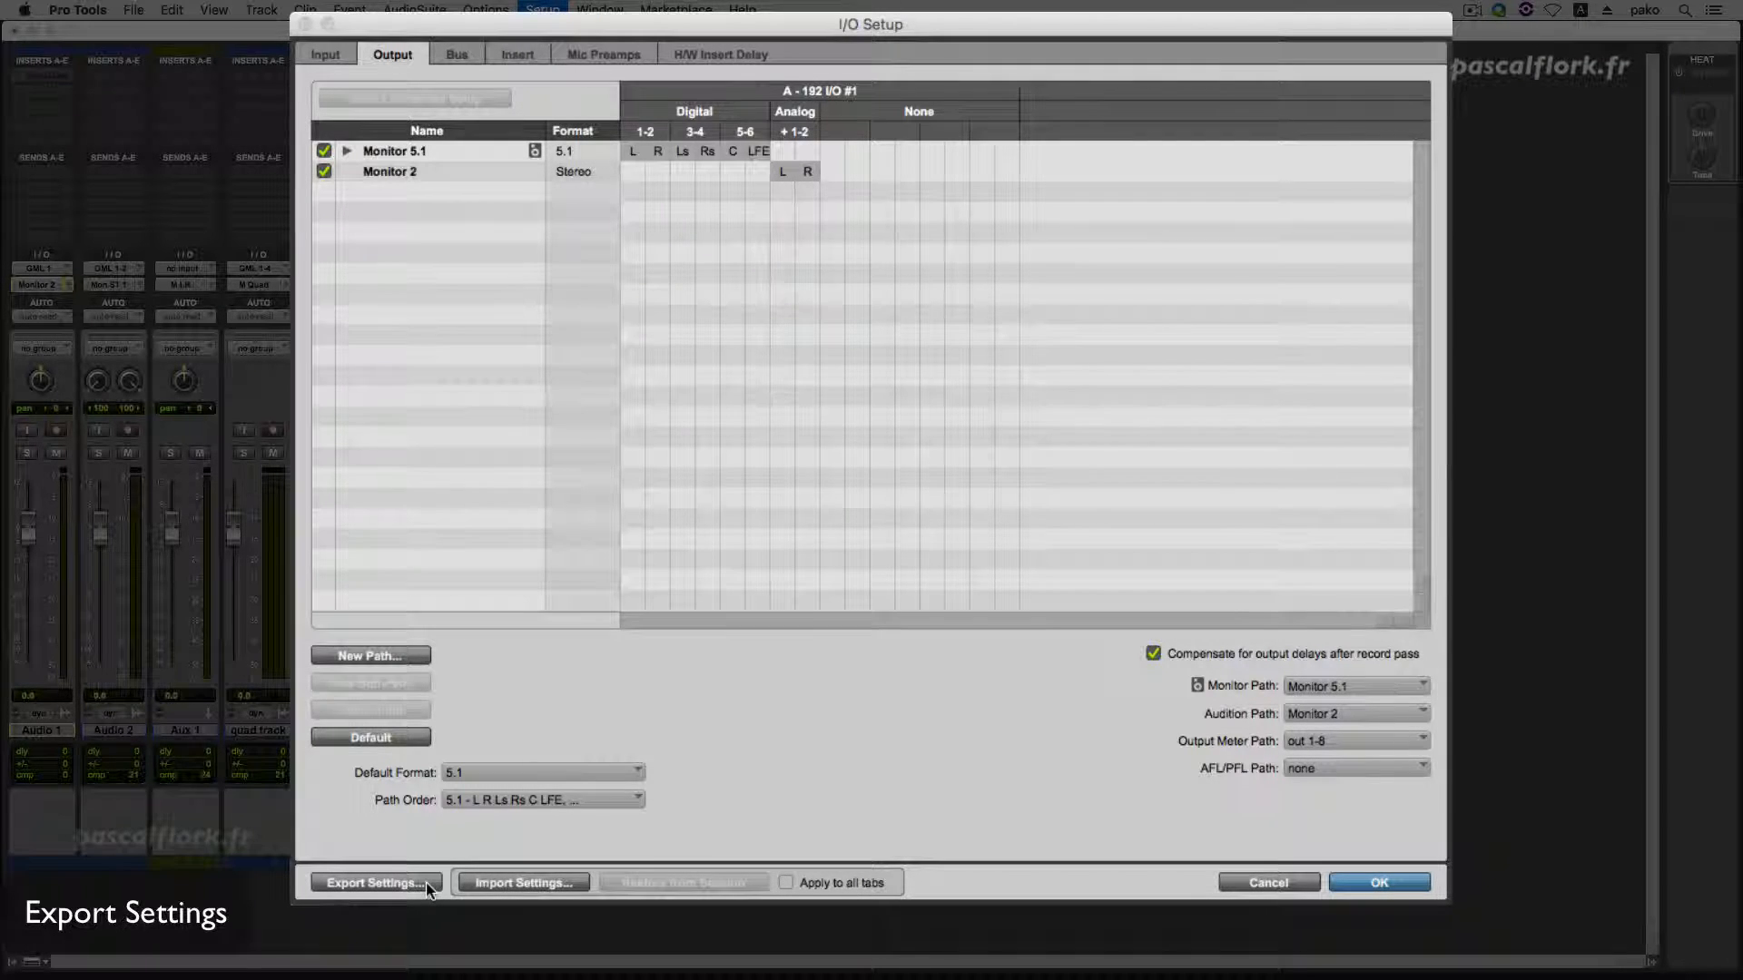
Export the I/O settings to the IO Settings folder under the name screencastio 2
click(427, 882)
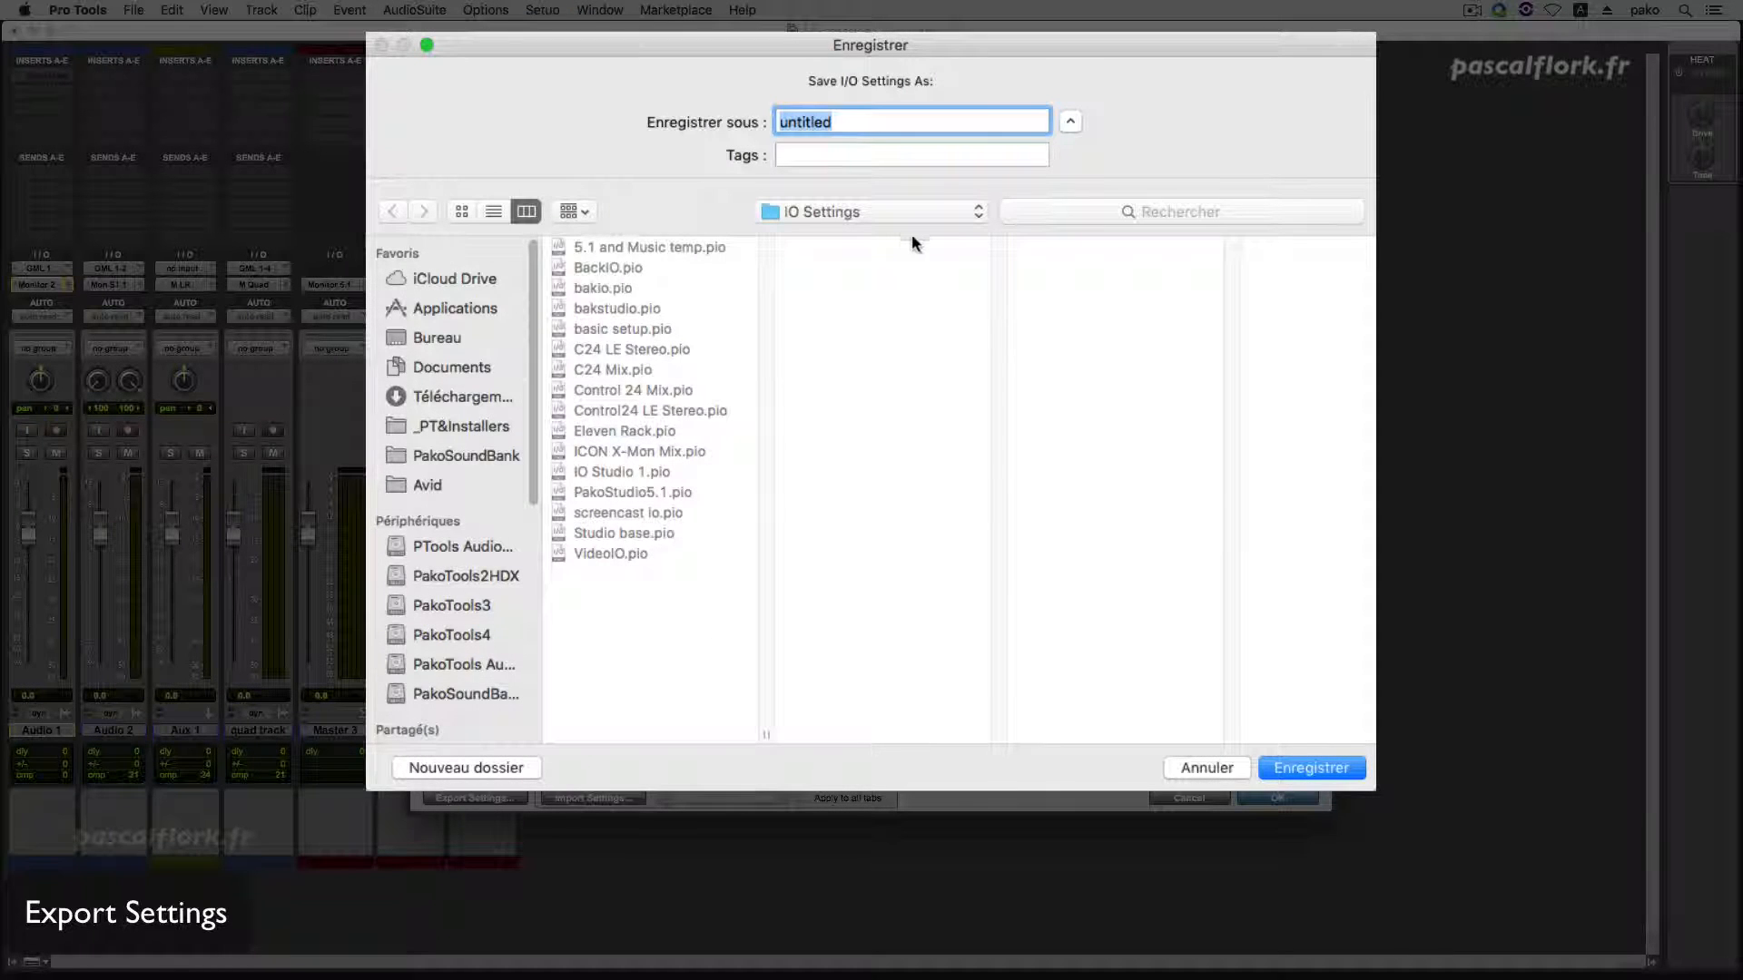
click(891, 218)
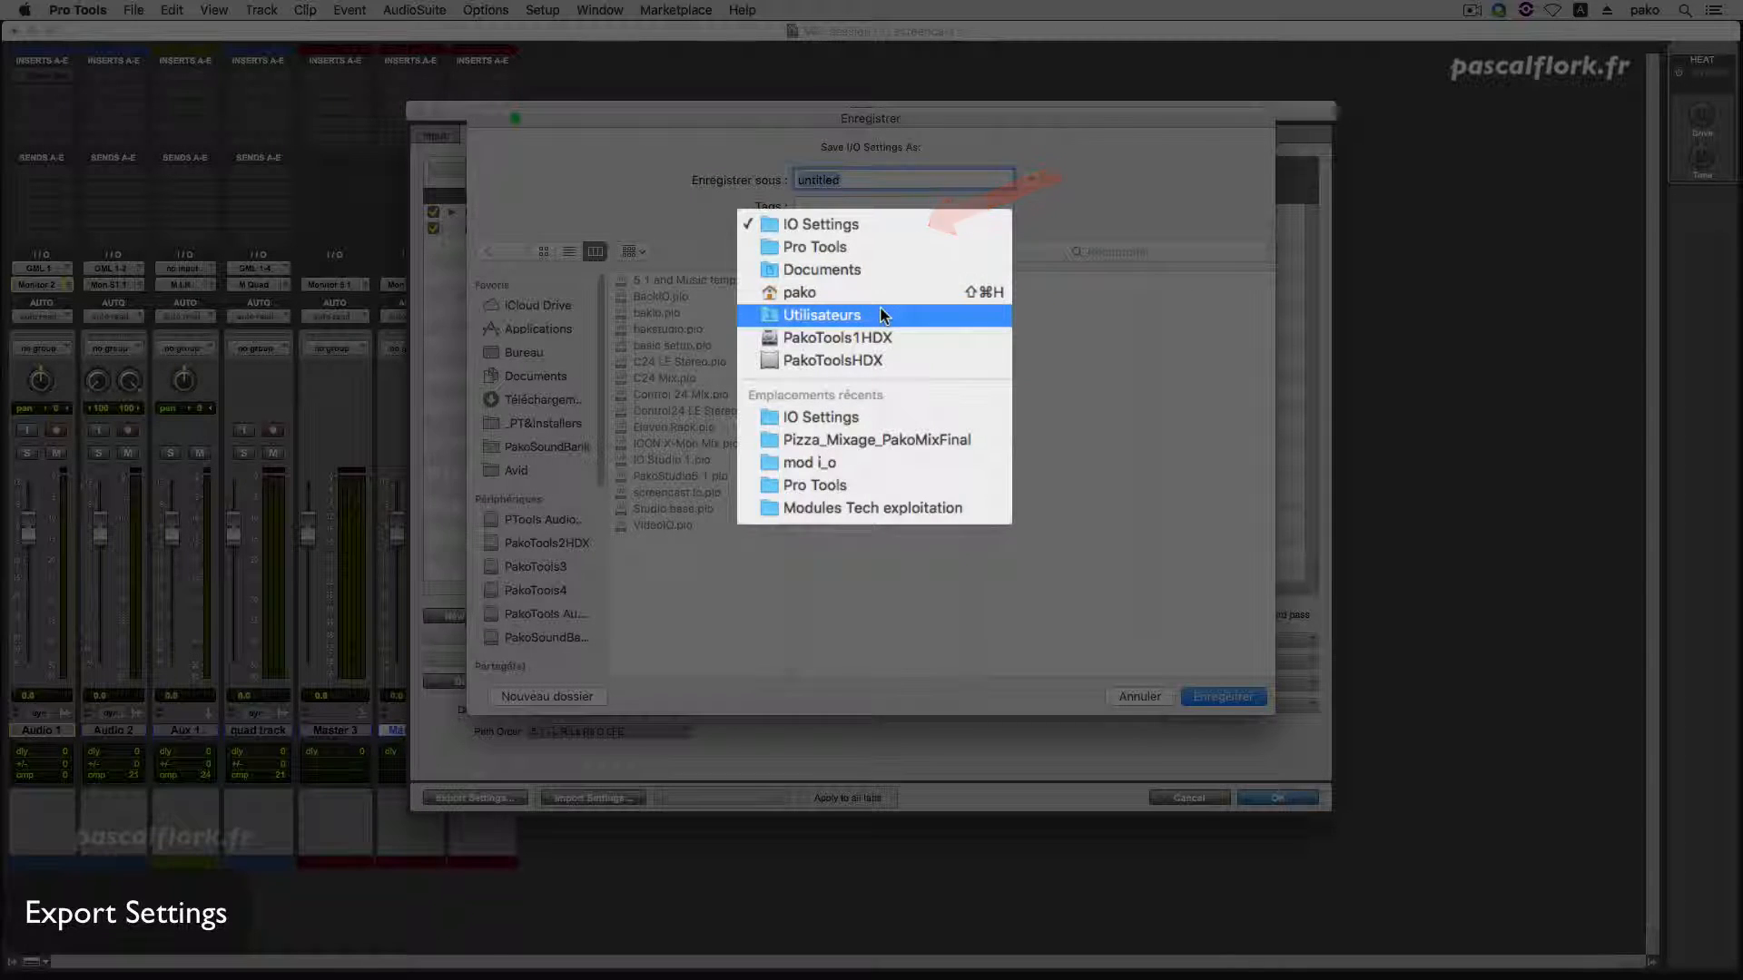
key(Escape)
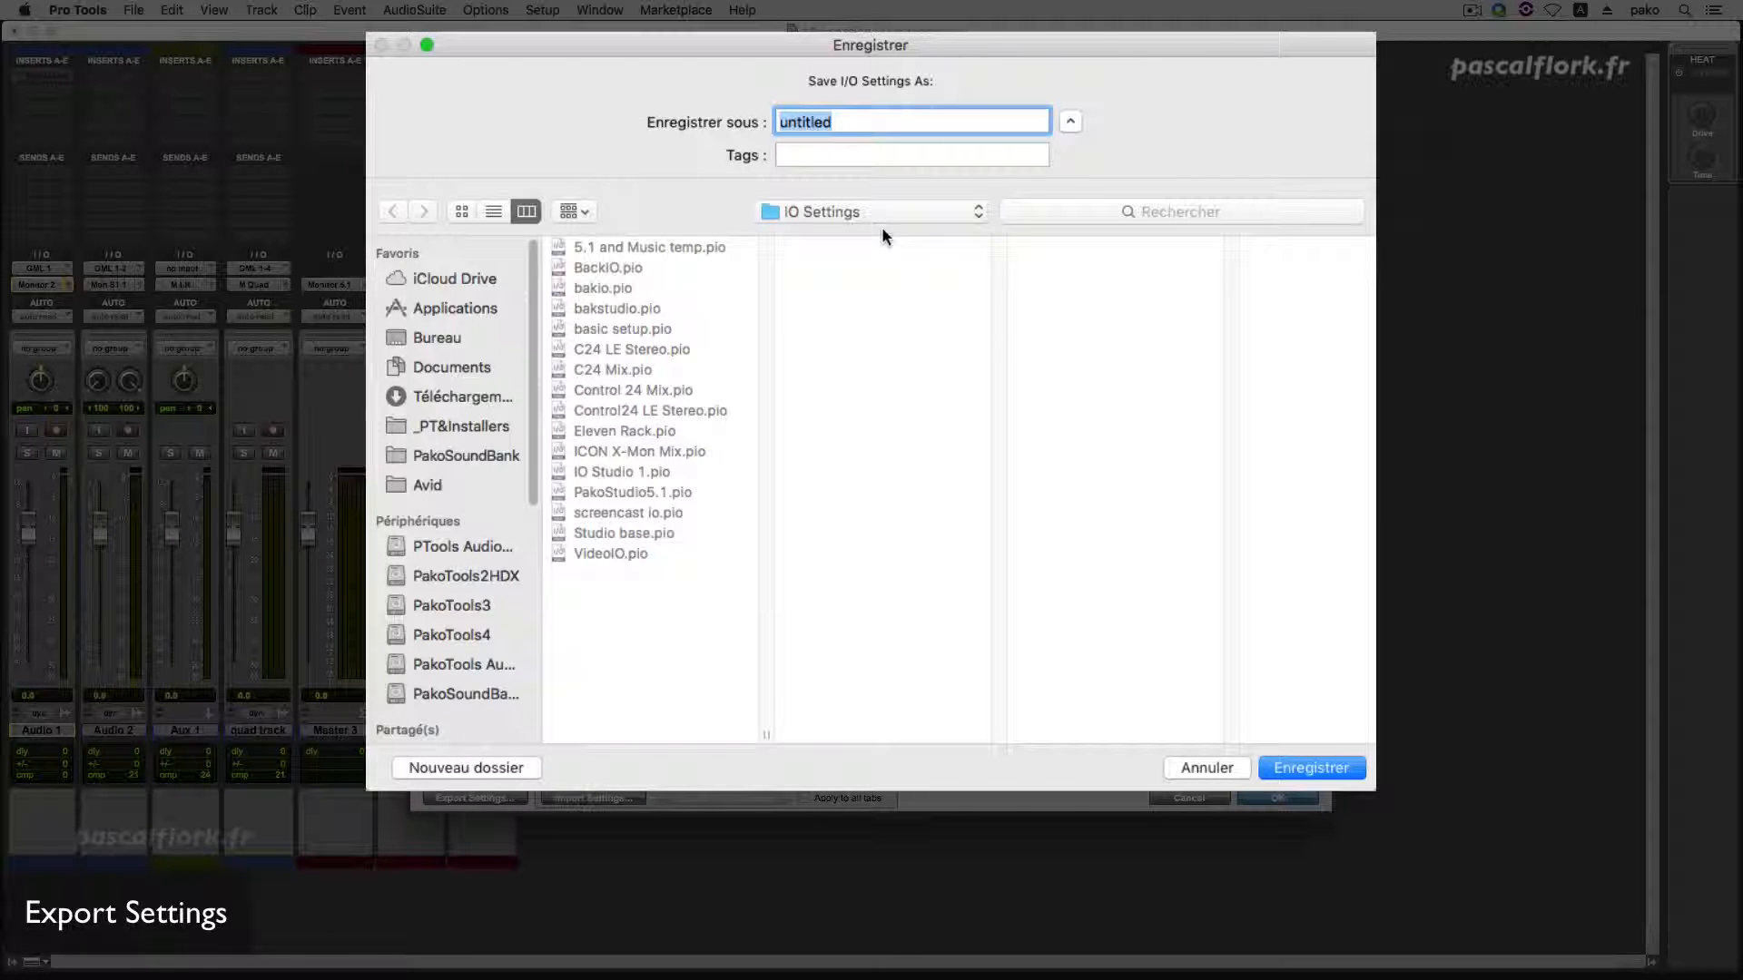
text(screencastio)
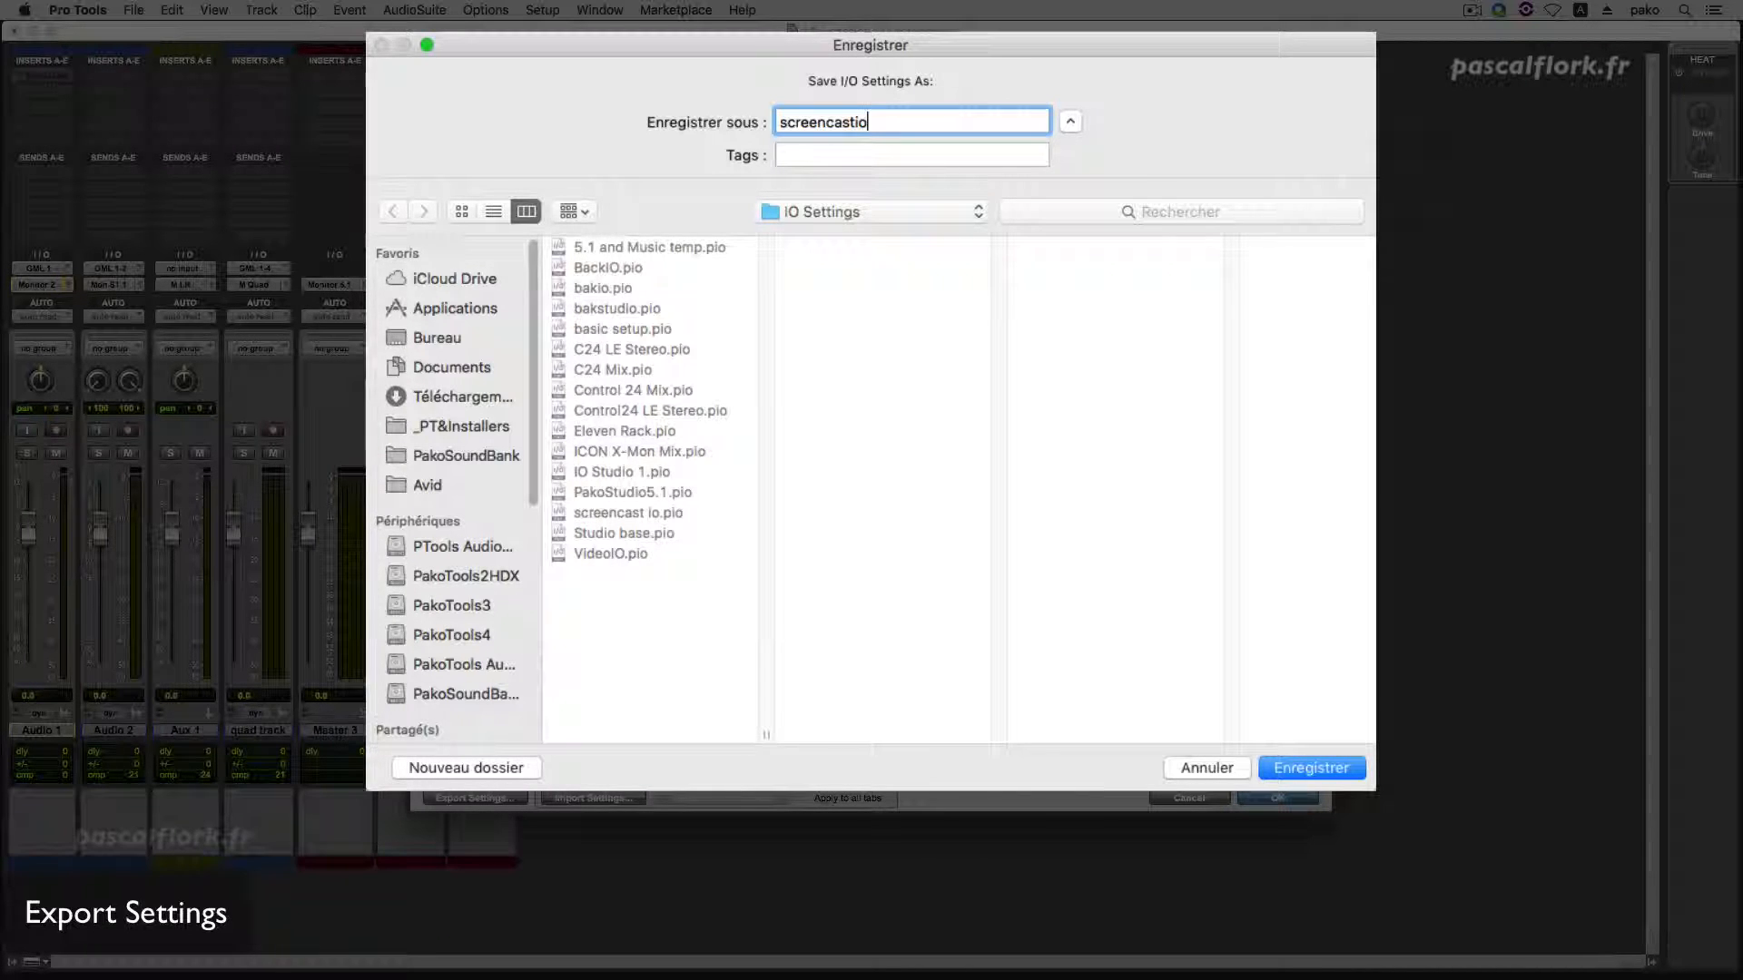
key(BackSpace)
key(BackSpace)
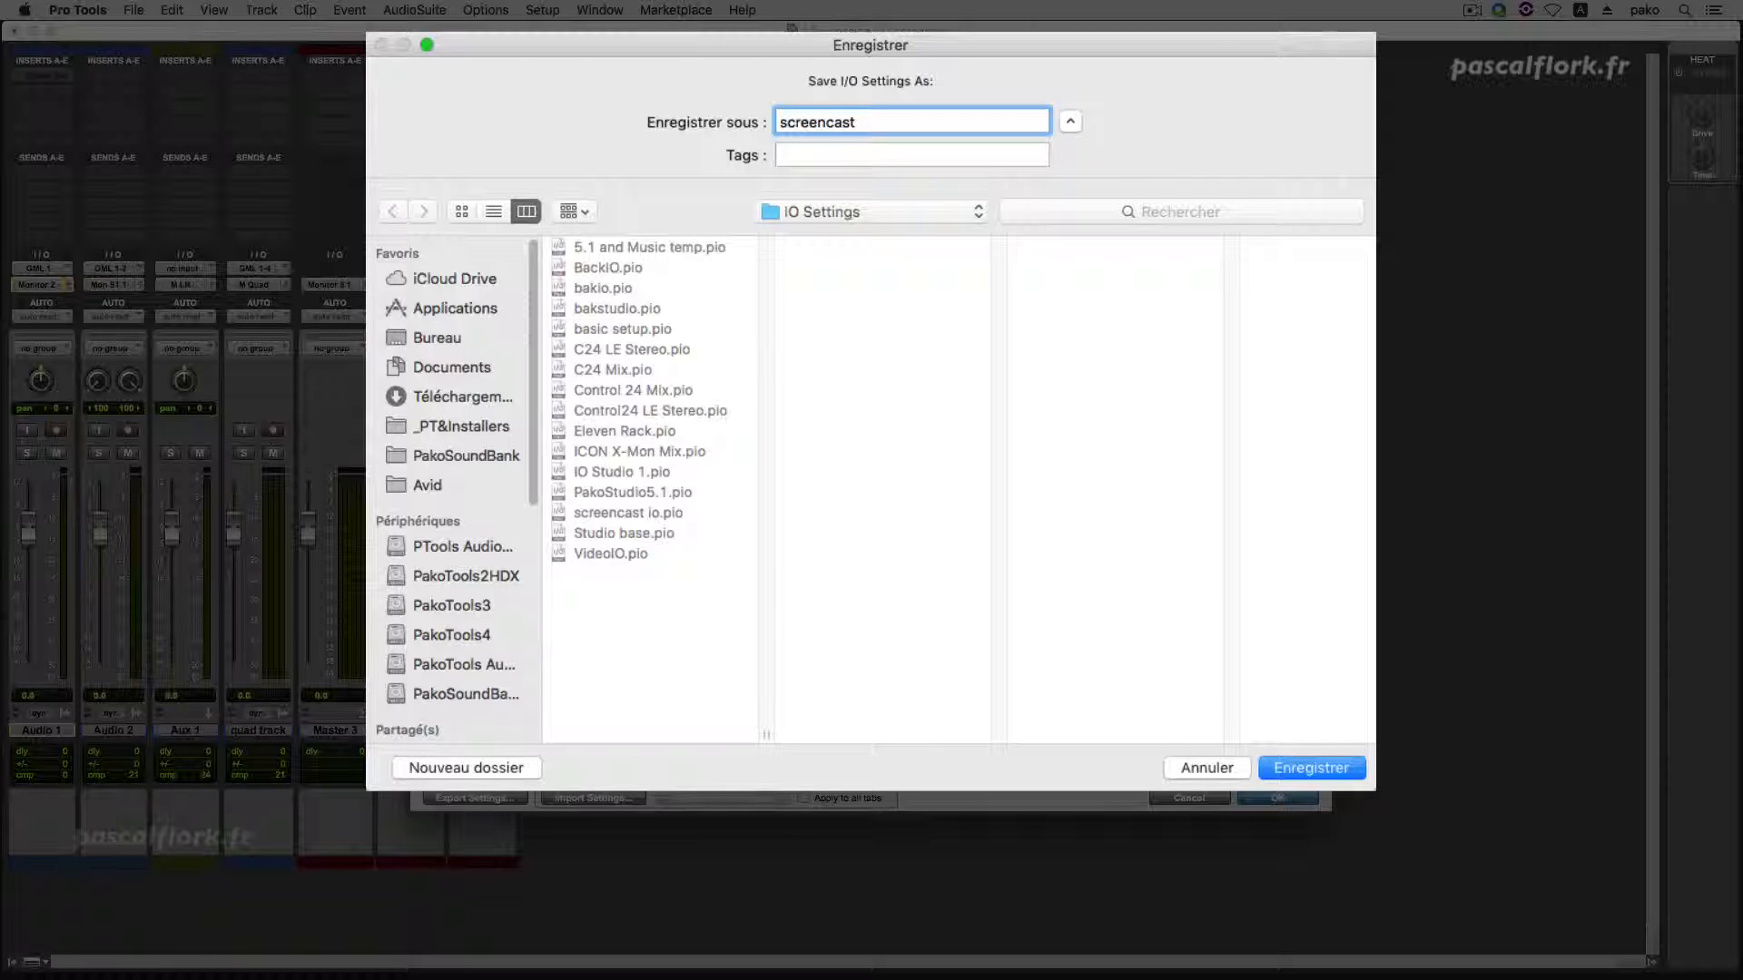
text(_io)
key(Return)
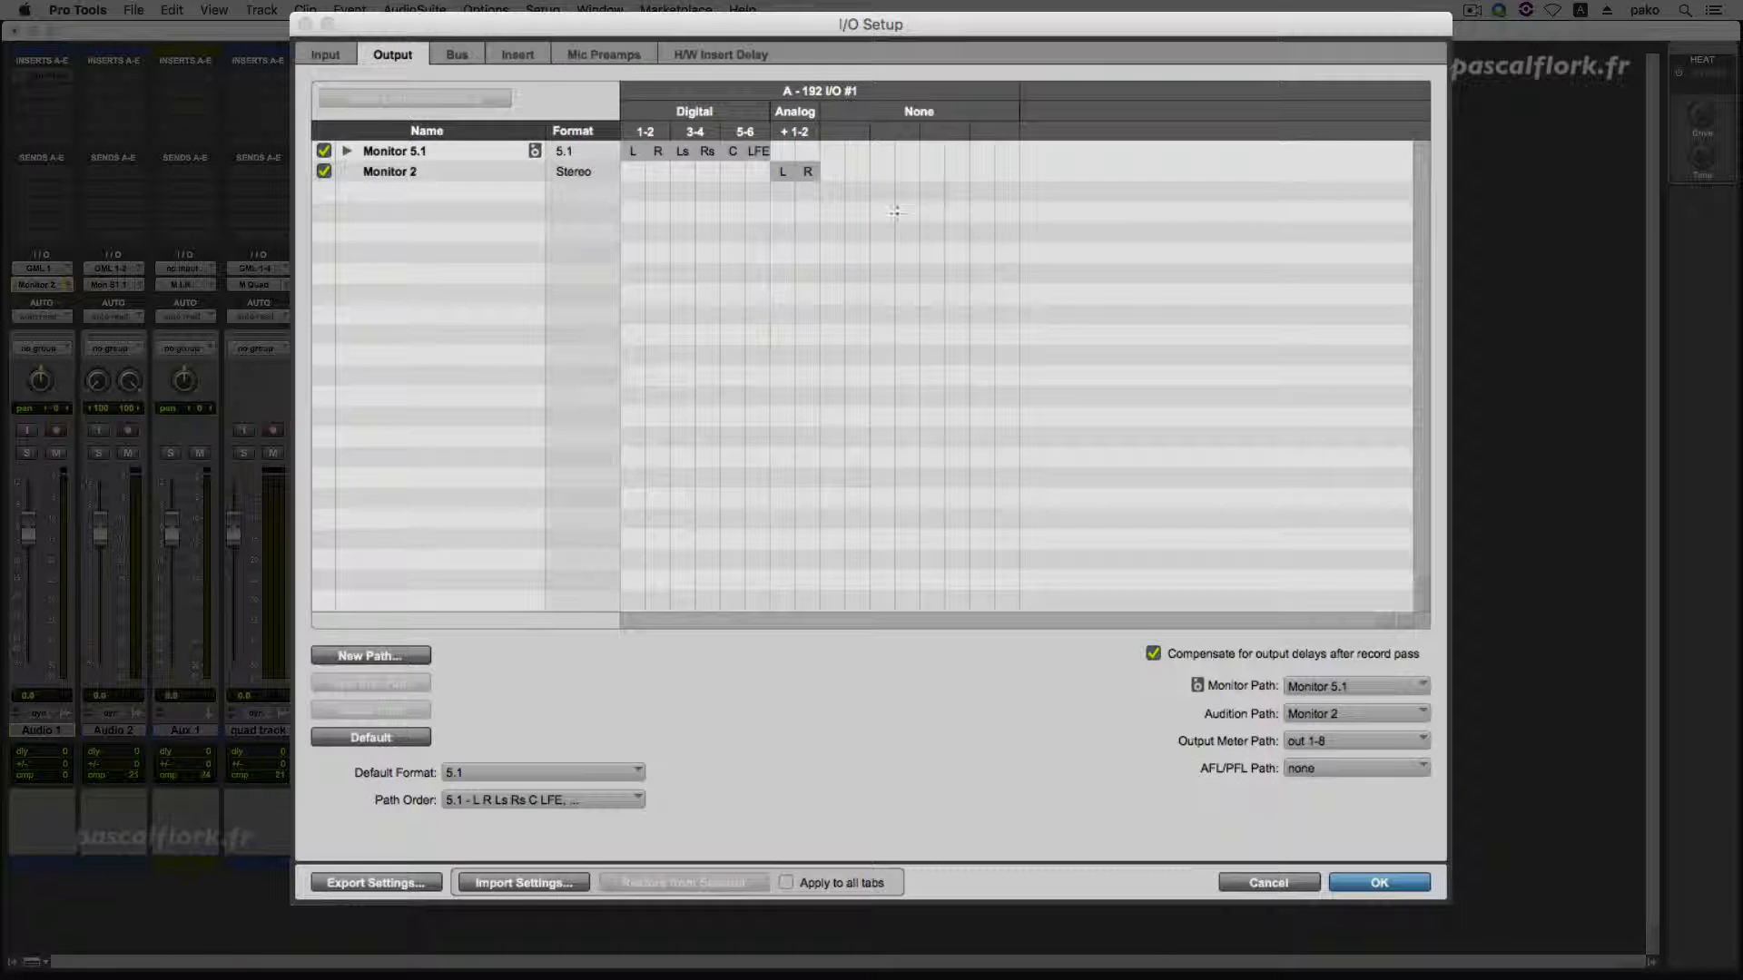
Delete both output paths, Monitor 5.1 and Monitor 2, and the GML 1-4 input path
click(427, 154)
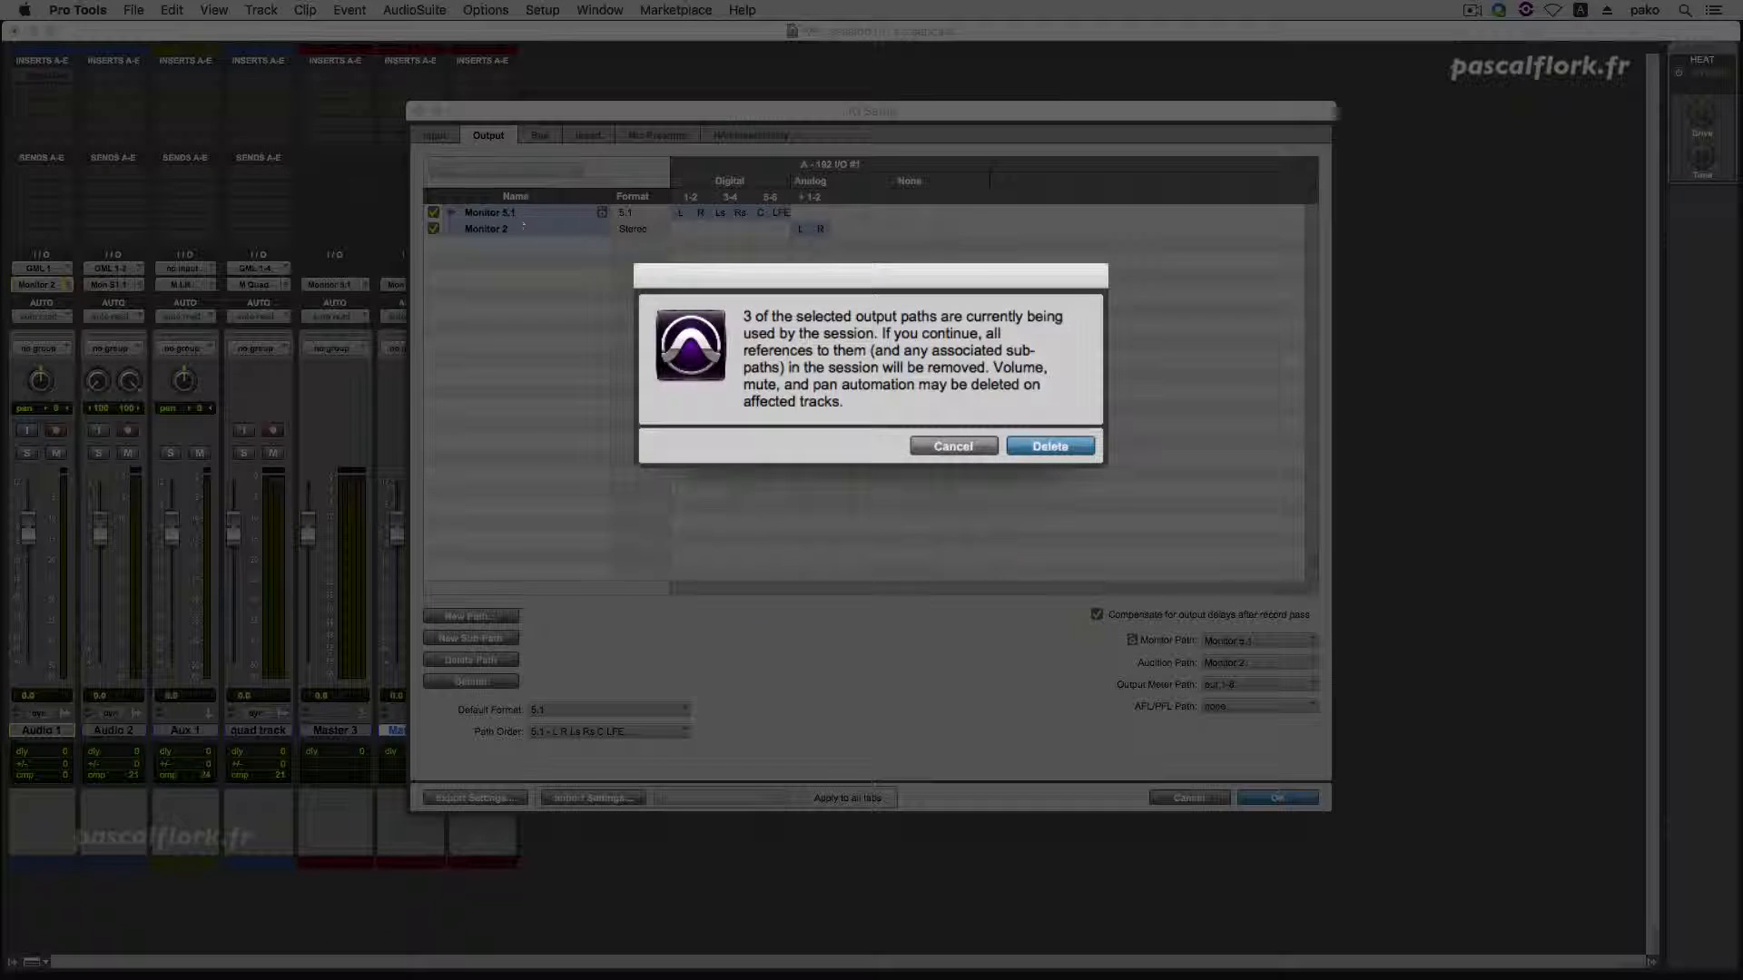
click(1050, 446)
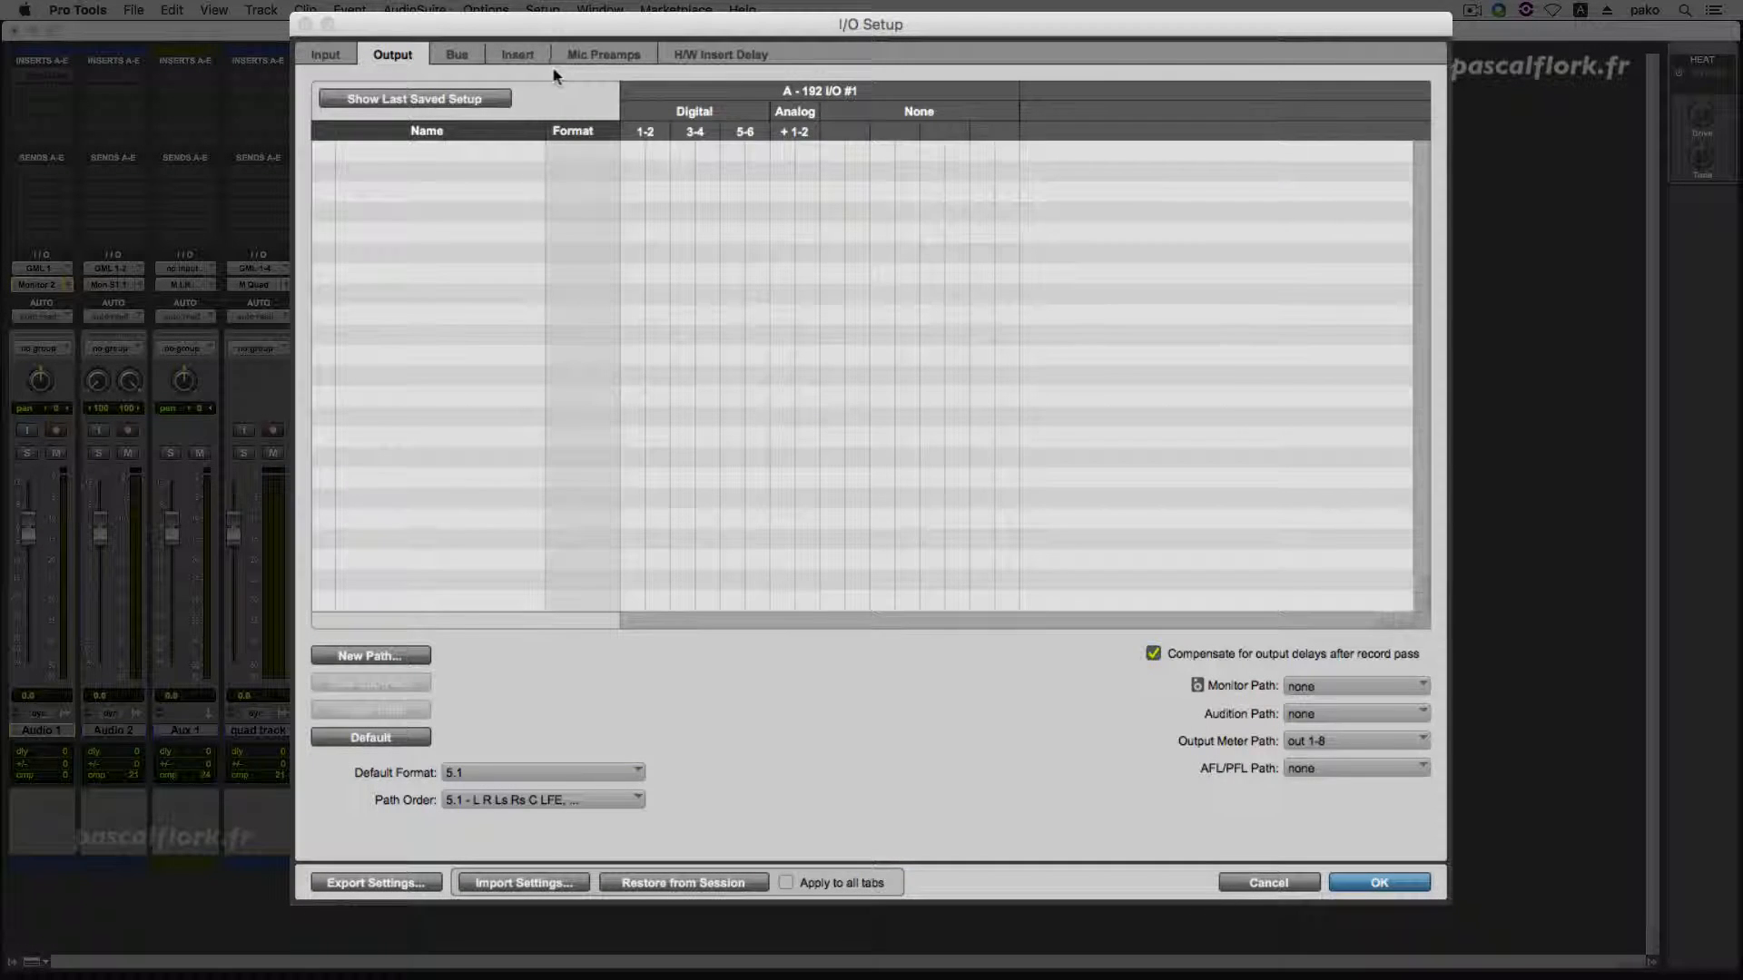
click(338, 60)
click(398, 151)
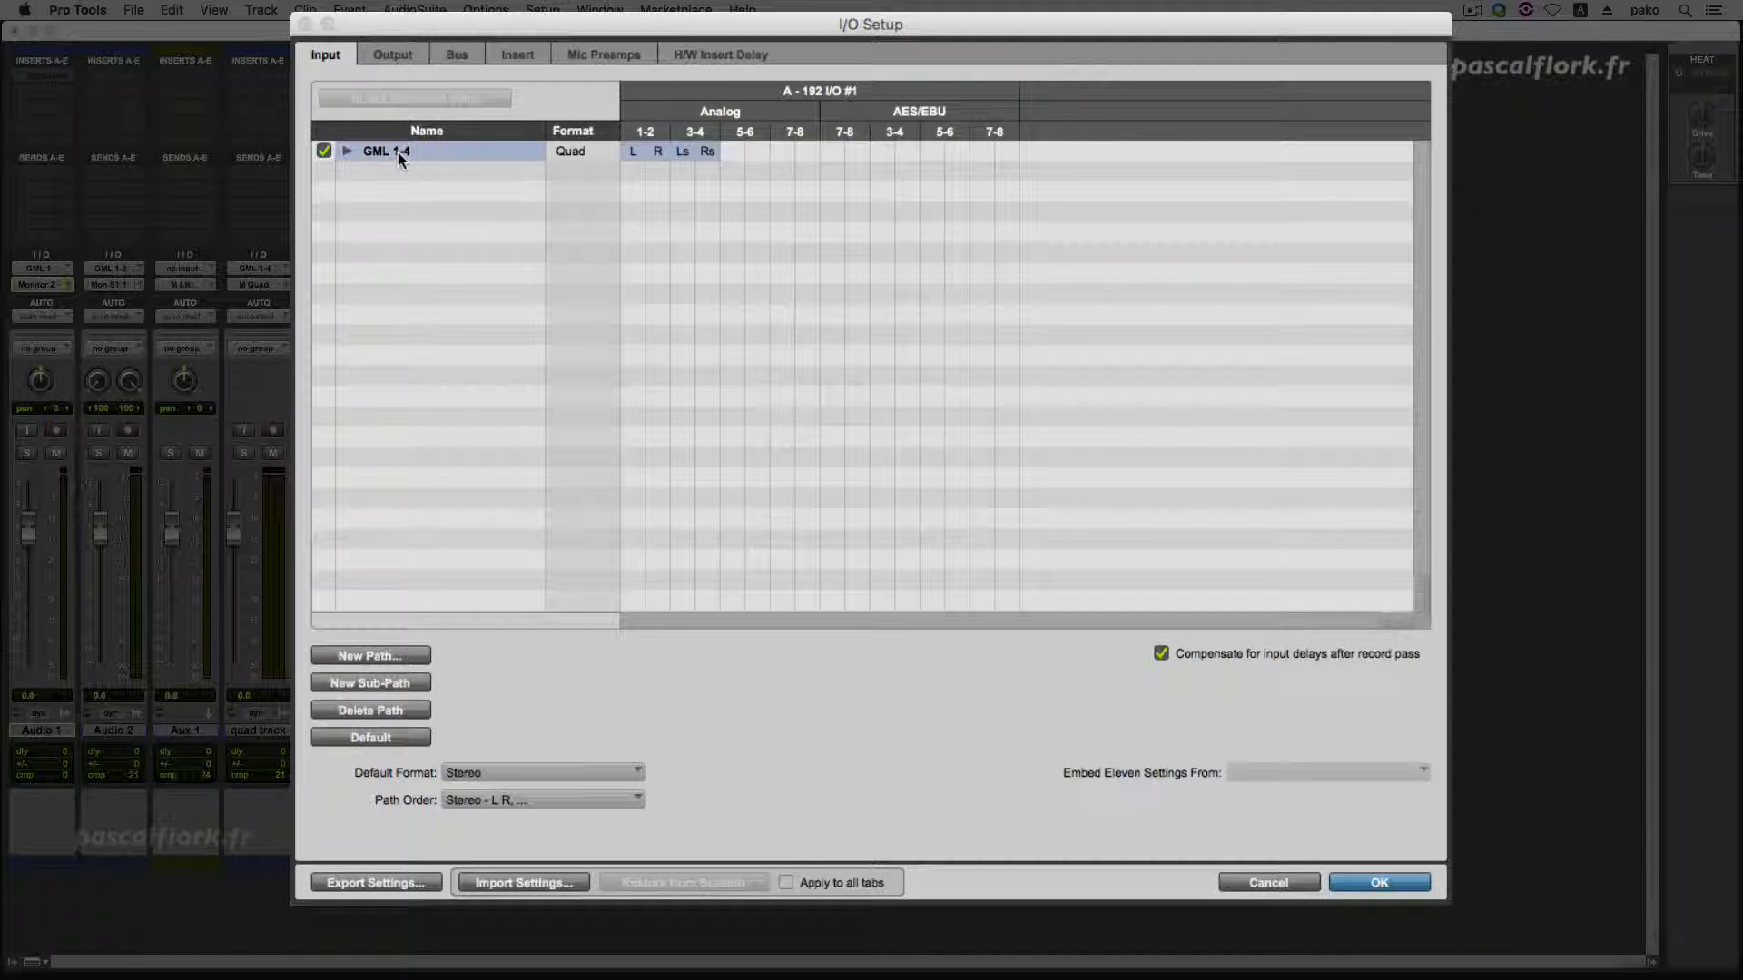
key(Return)
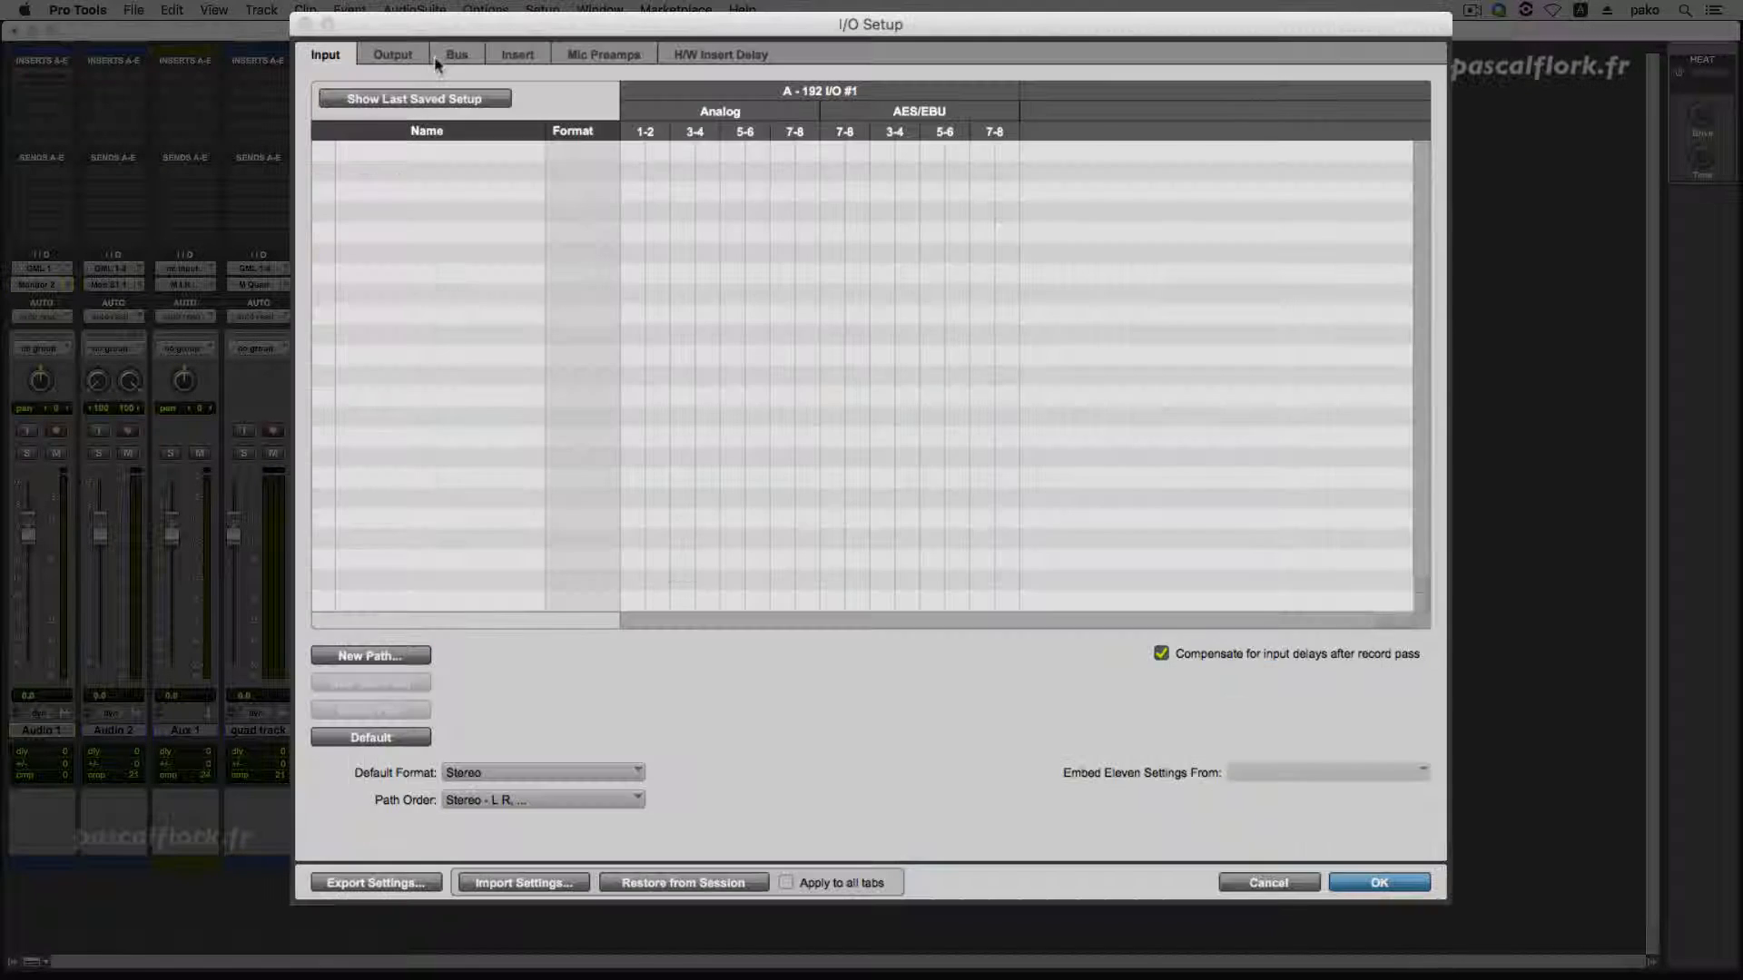
Delete all bus and insert paths and apply the I/O setup
click(456, 54)
key(super+a)
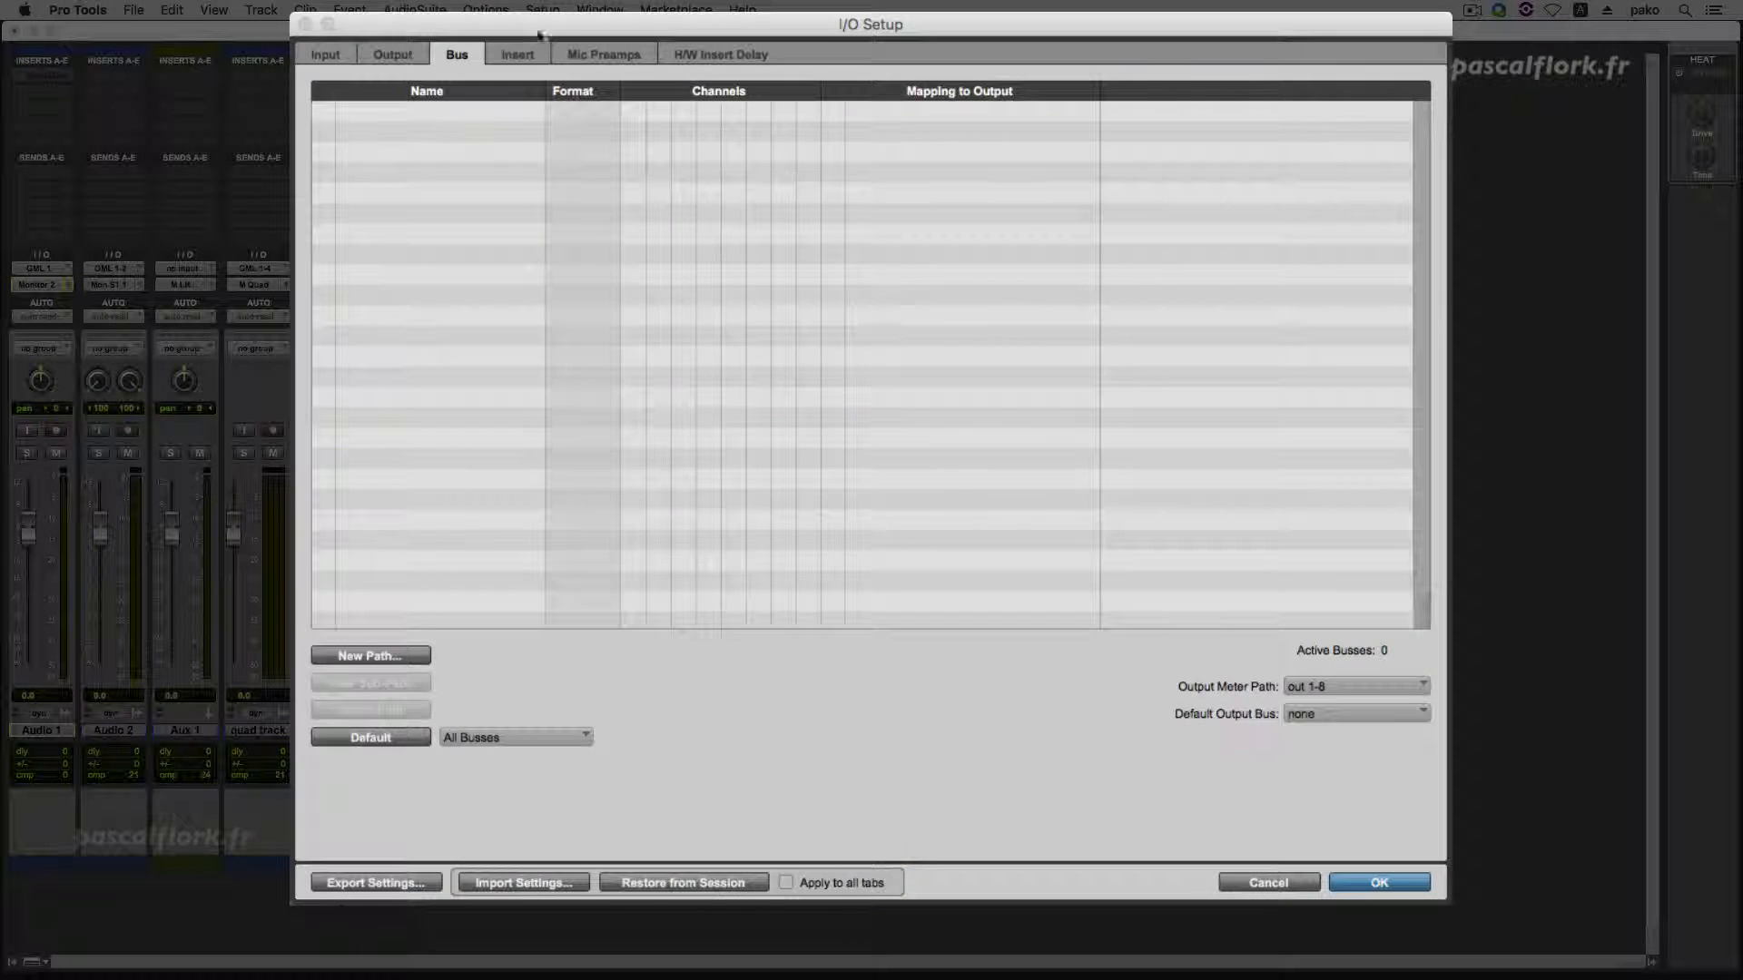
click(517, 55)
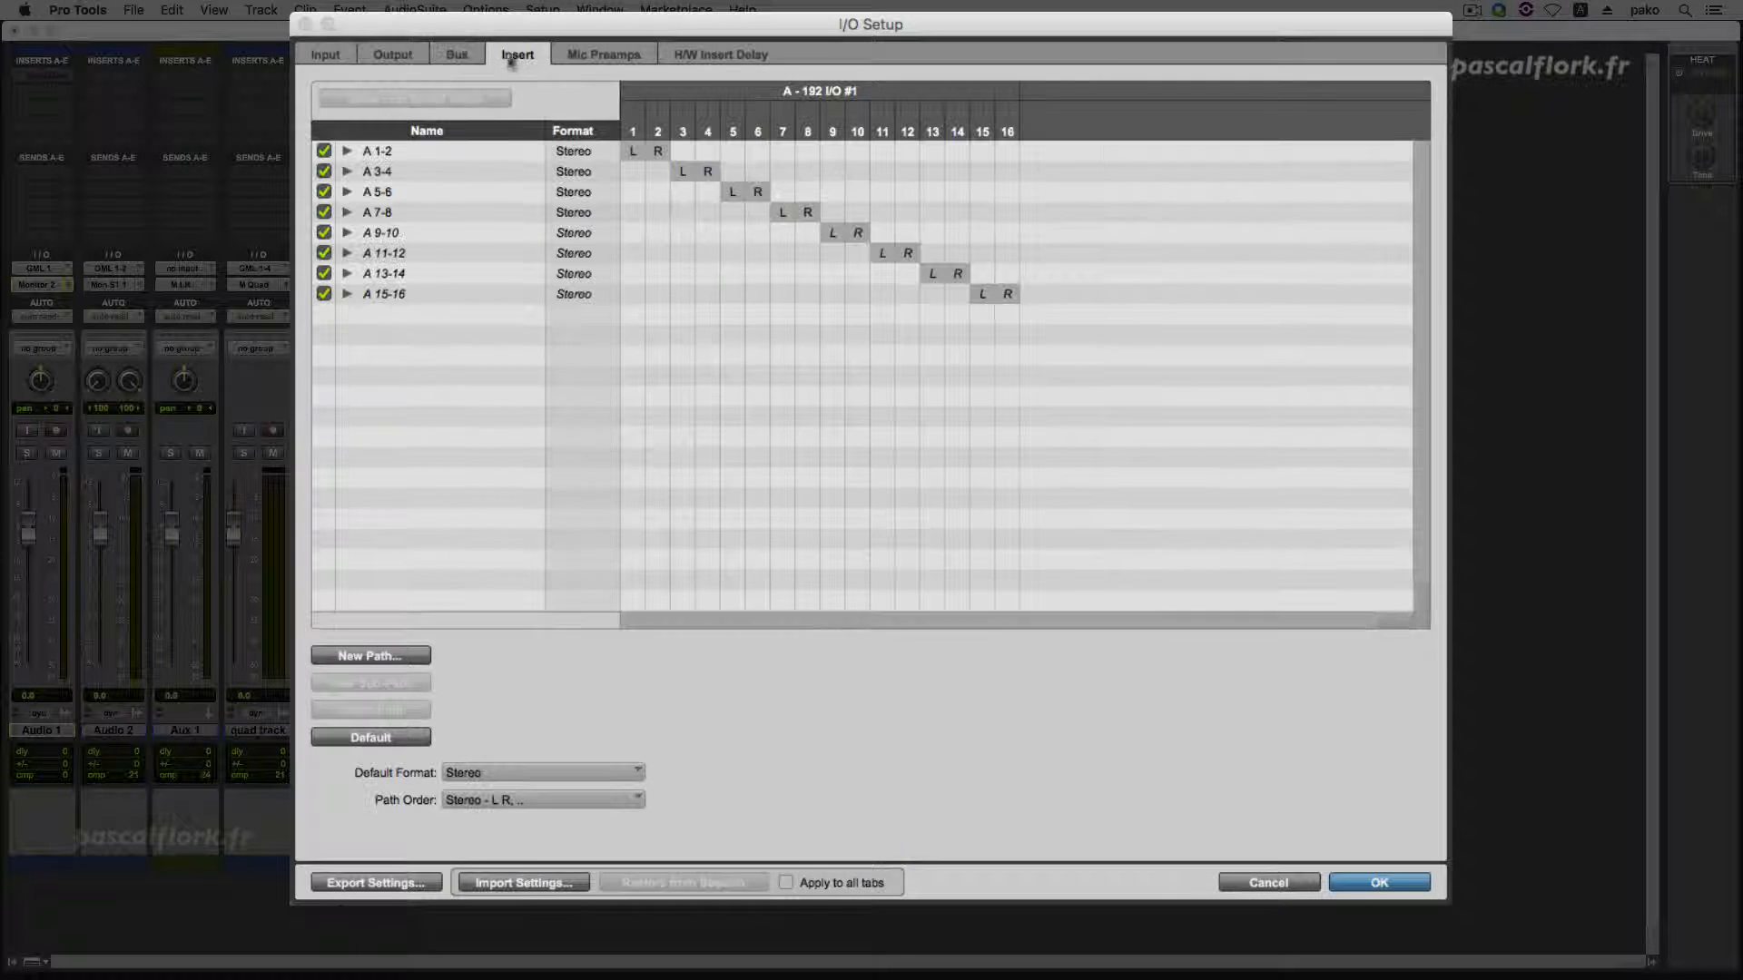
key(super+a)
key(BackSpace)
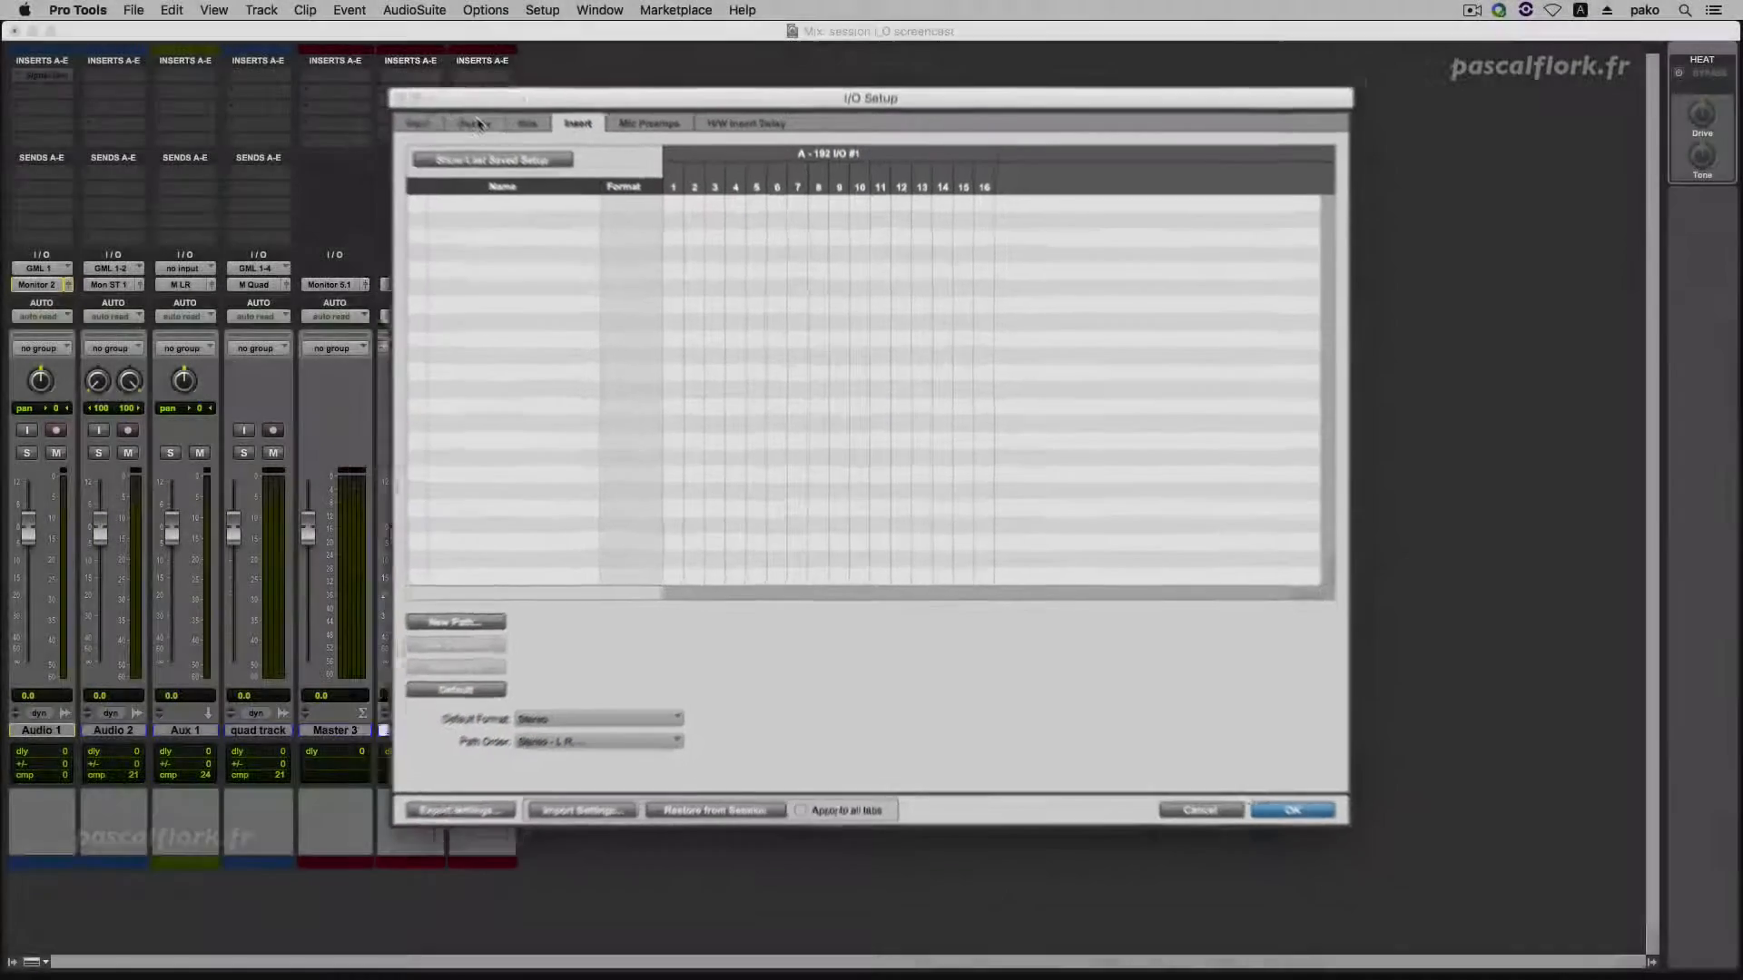
click(392, 54)
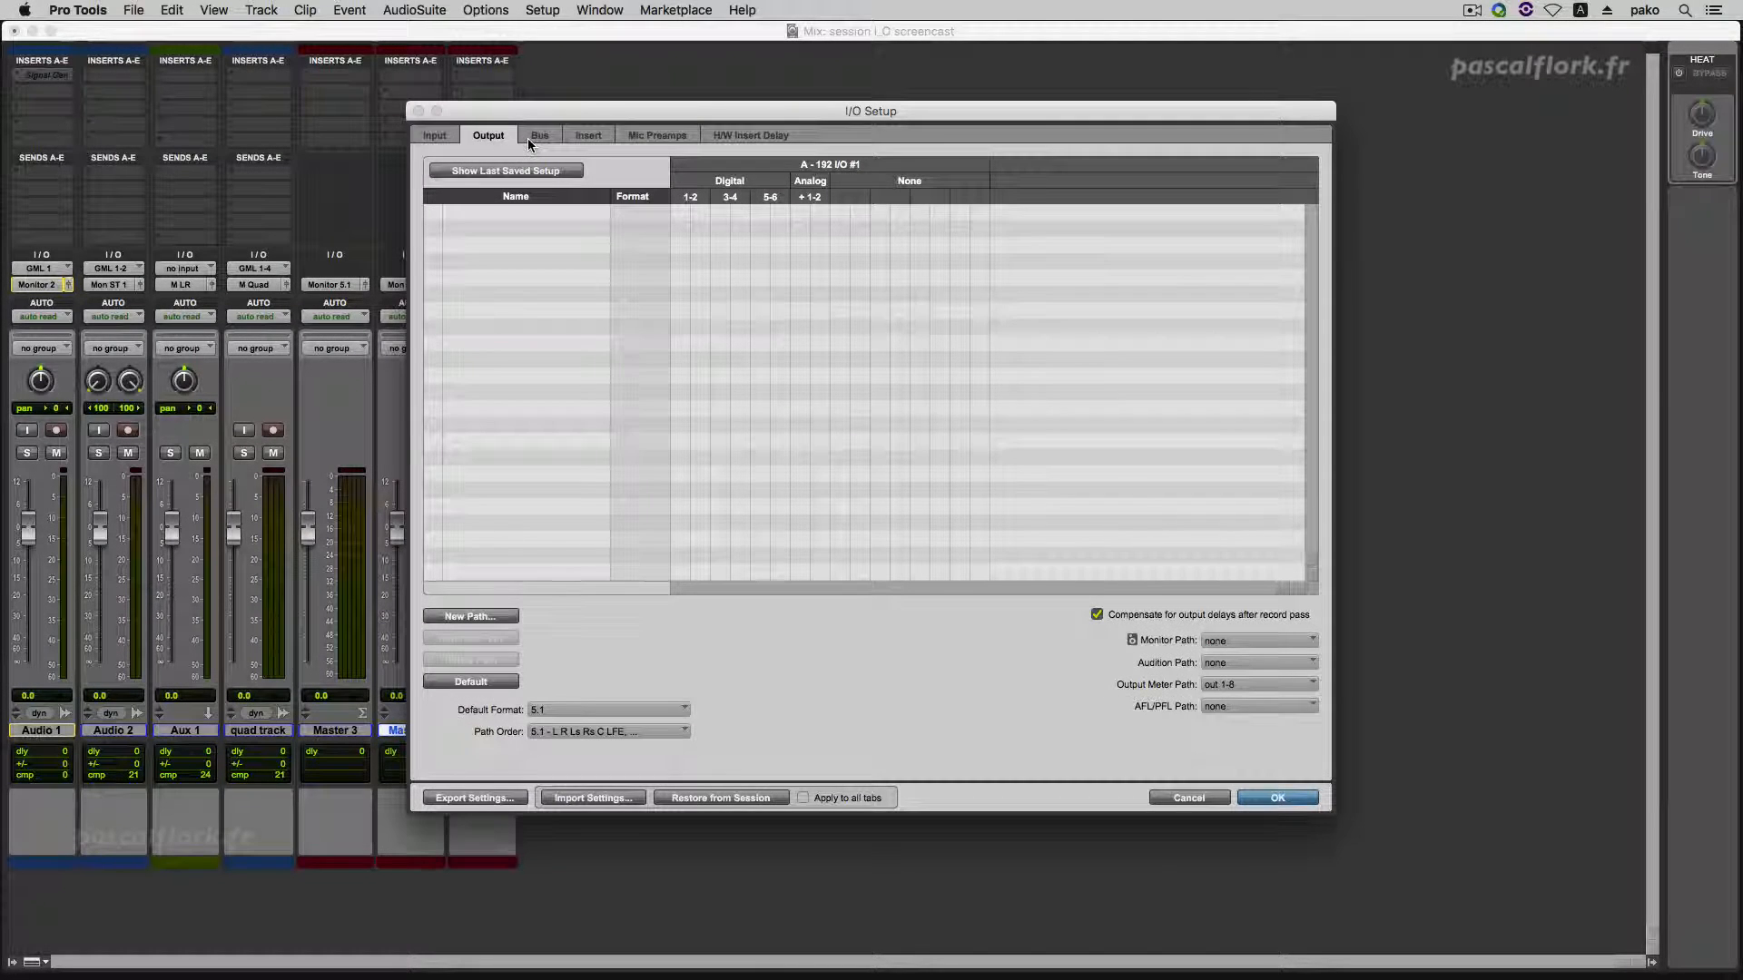
key(Return)
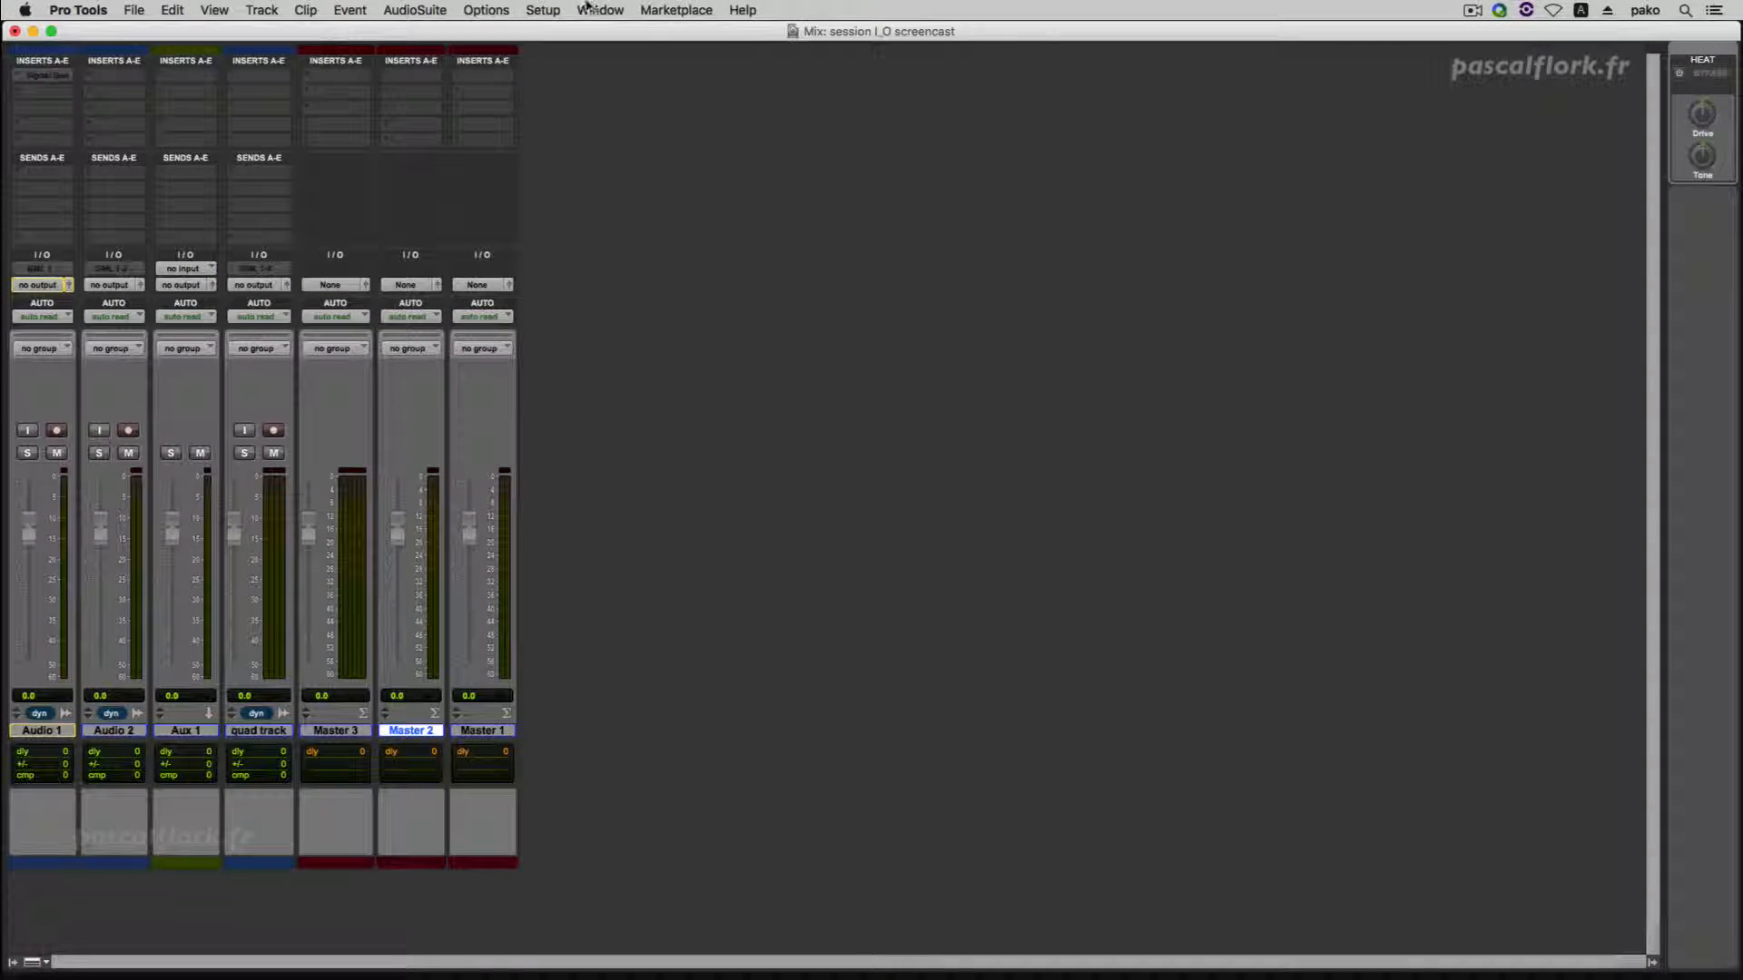
Reopen the I/O Setup and check the path lists for inputs, outputs, busses and inserts
click(544, 10)
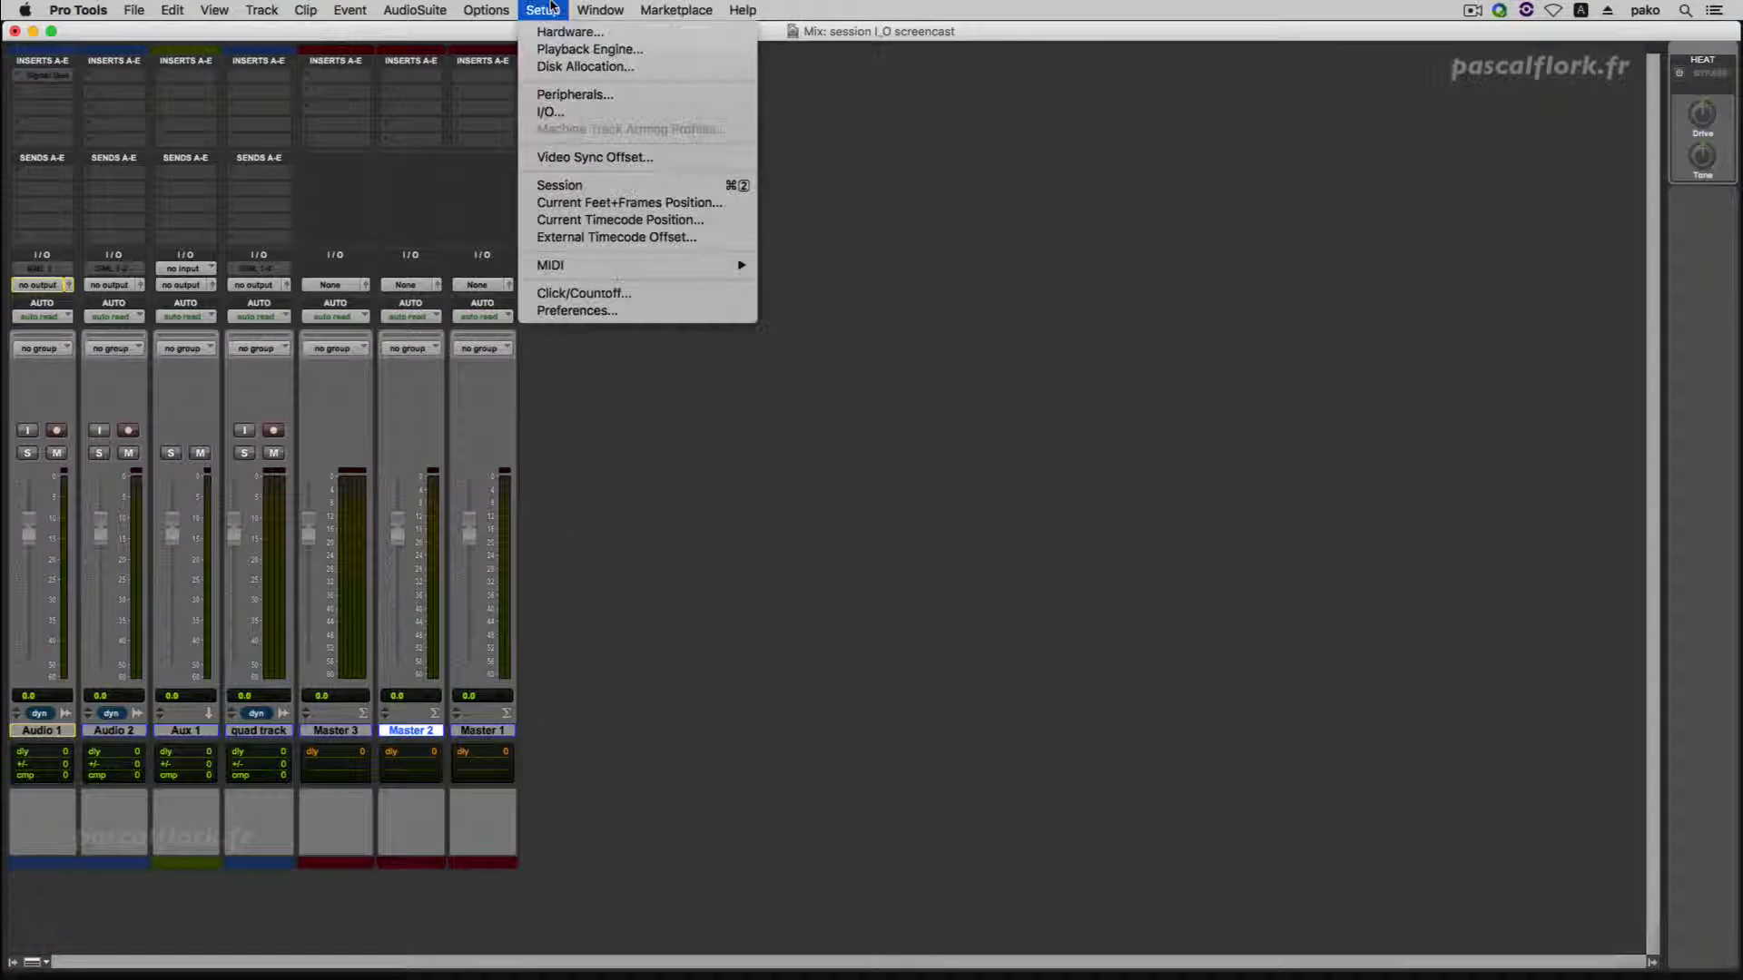
click(555, 109)
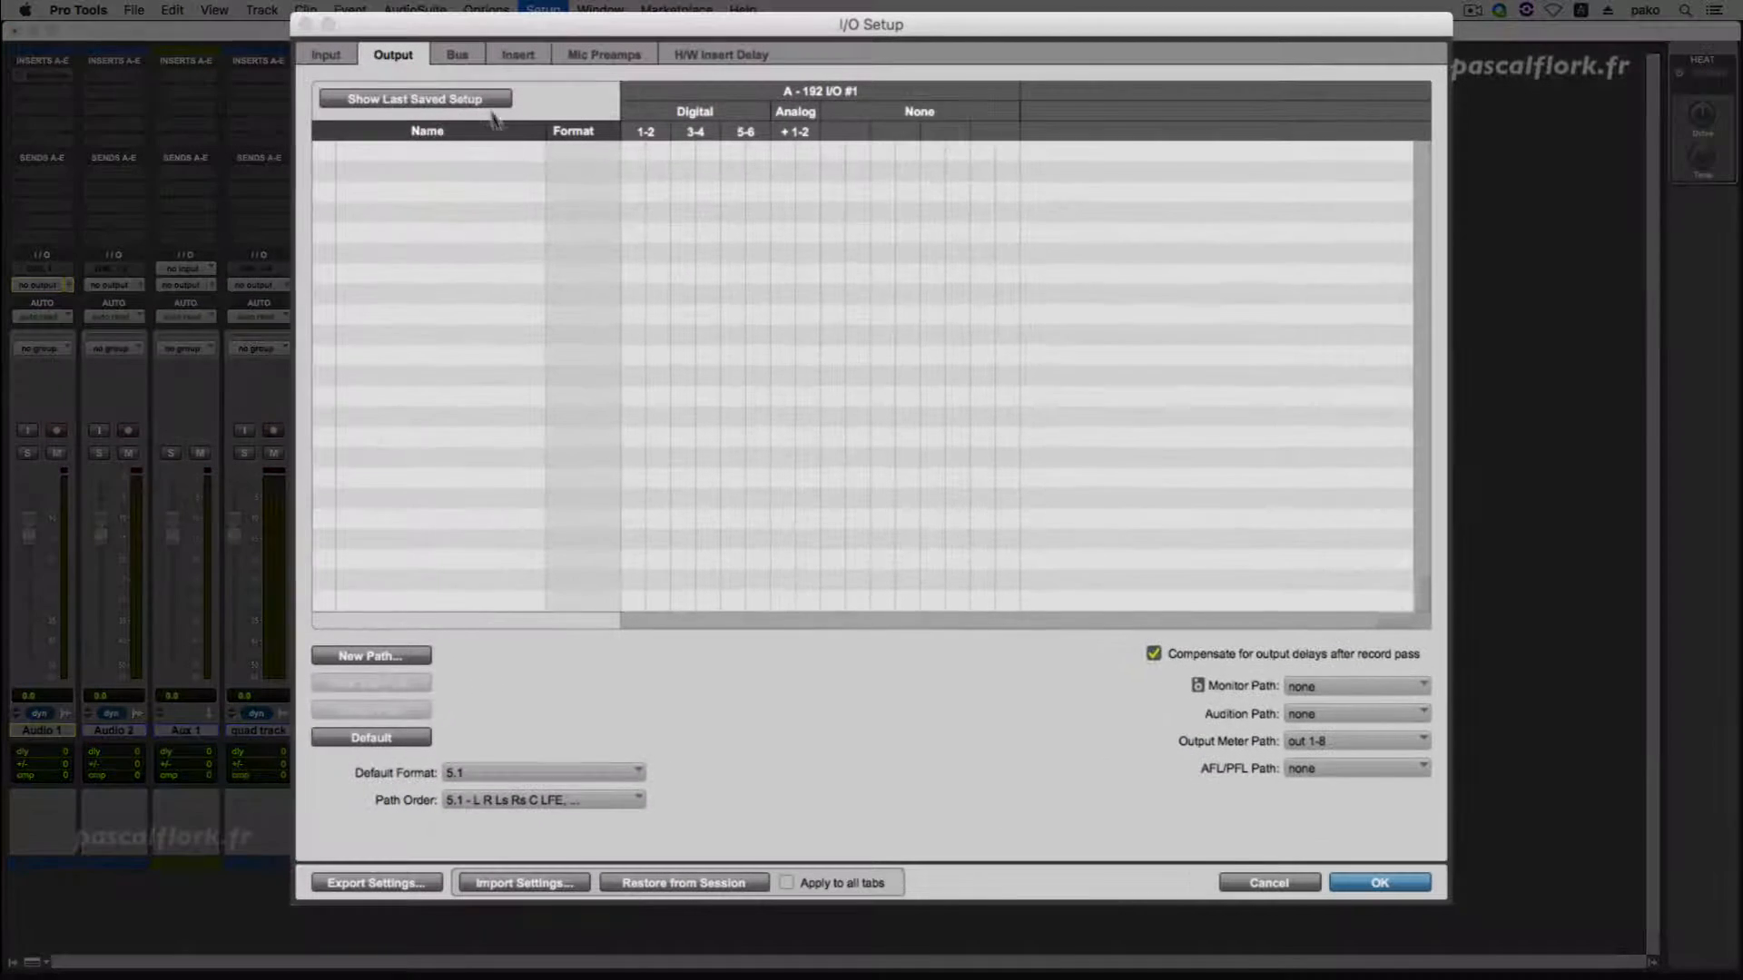
click(356, 56)
key(super+Right)
key(super+Right)
key(super+Right)
key(super+Right)
key(super+Right)
key(super+Right)
key(super+Right)
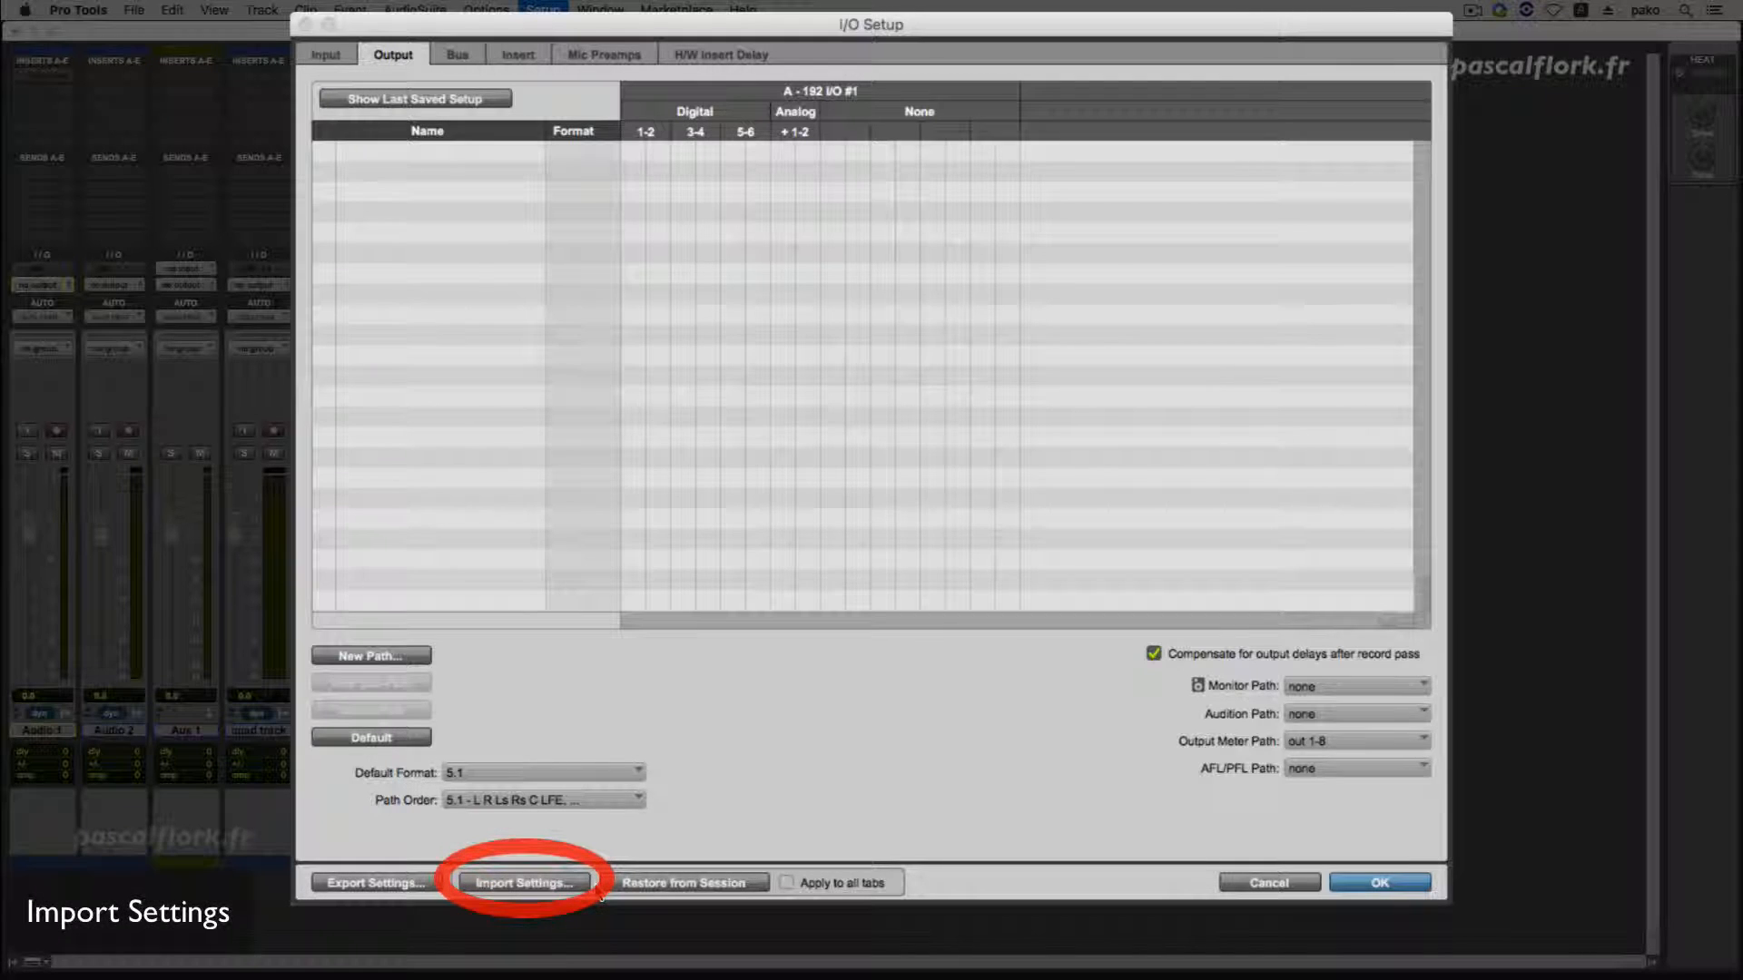
Import the screencastio 2.pio settings from the IO Settings folder for the output paths only
click(472, 877)
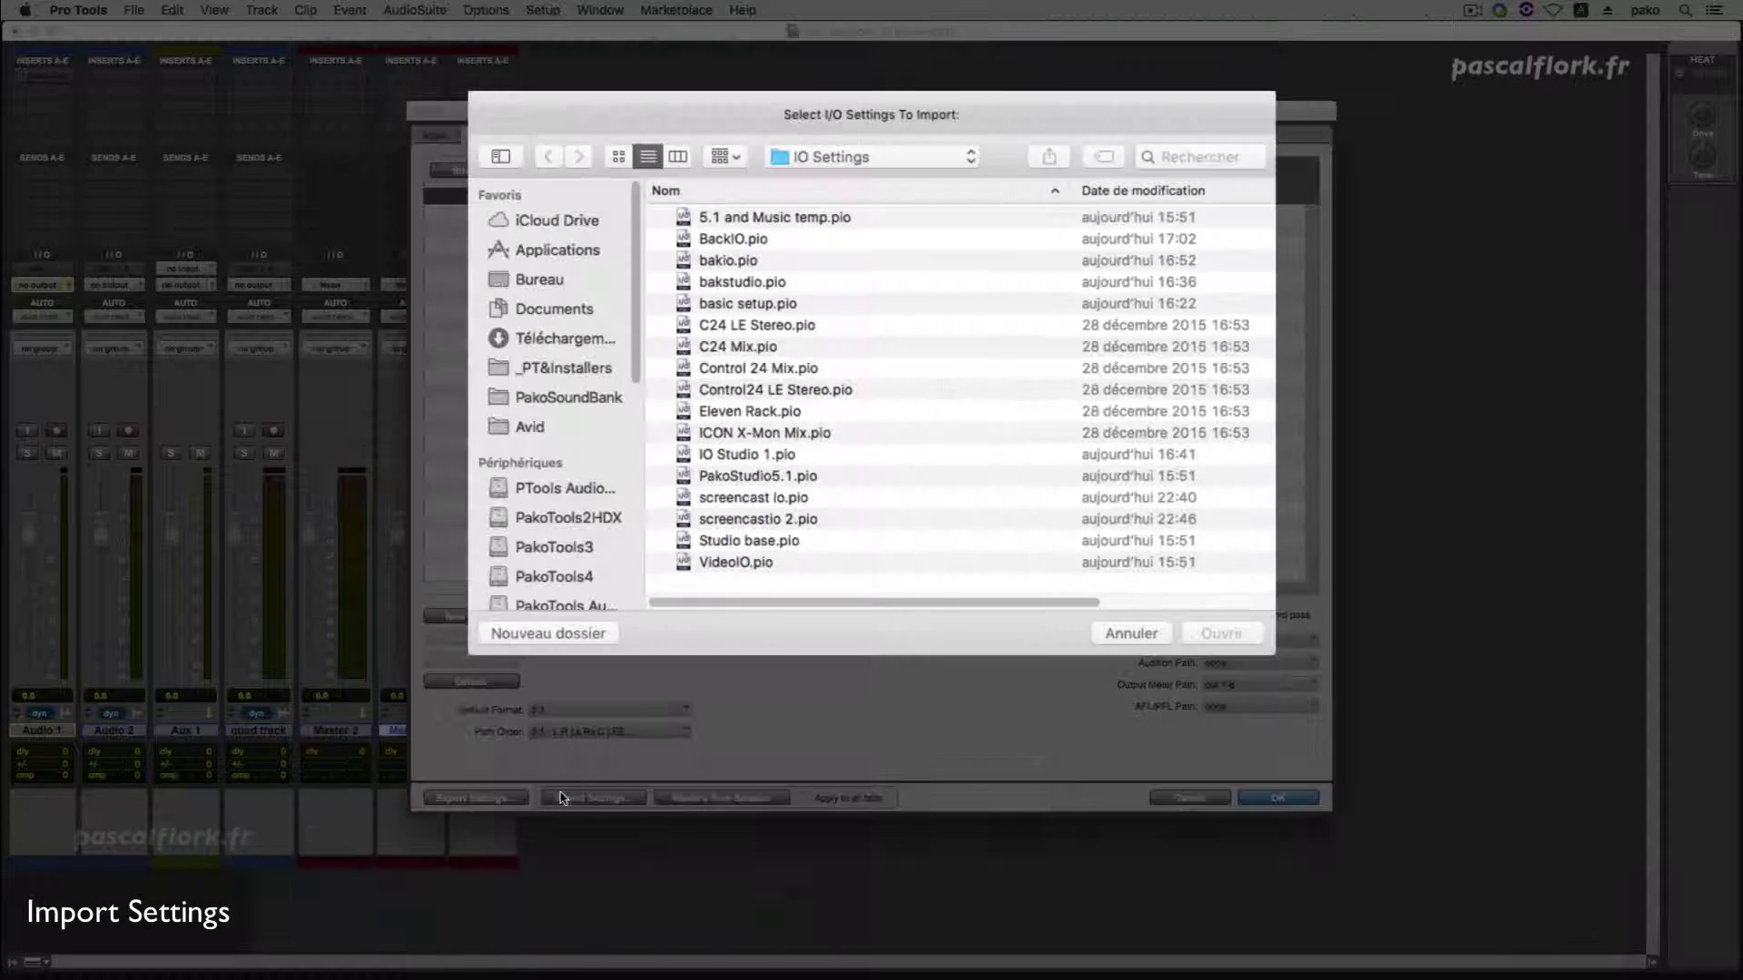
click(873, 154)
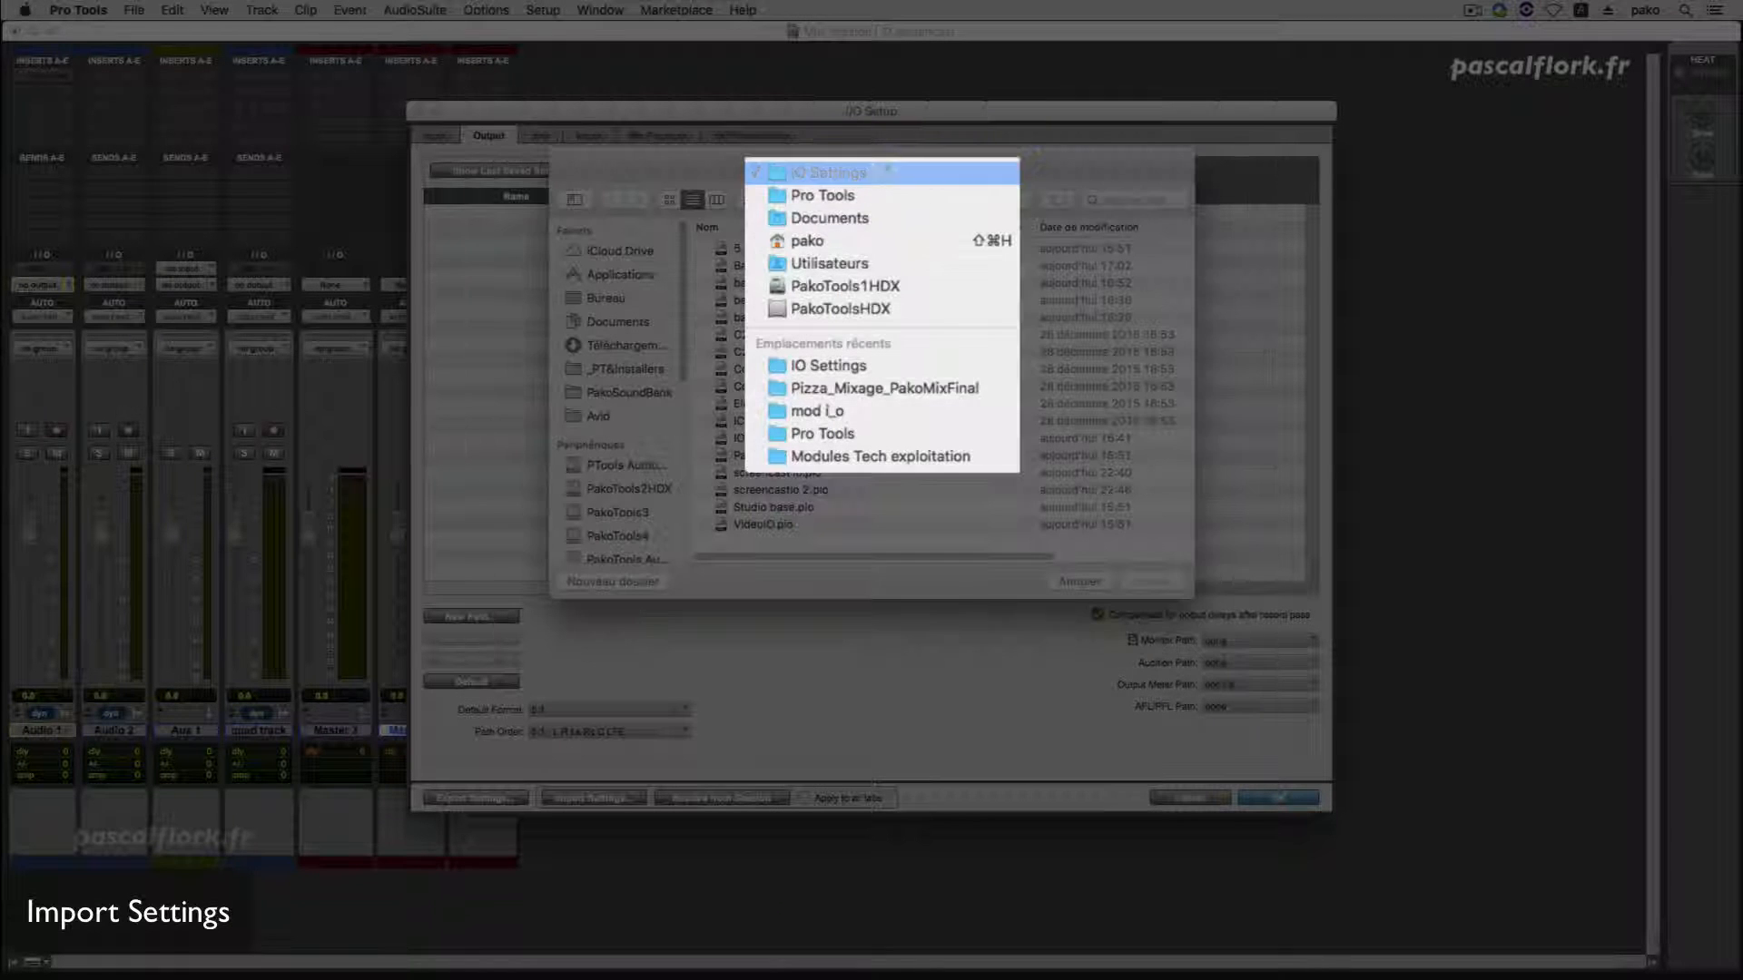
click(885, 174)
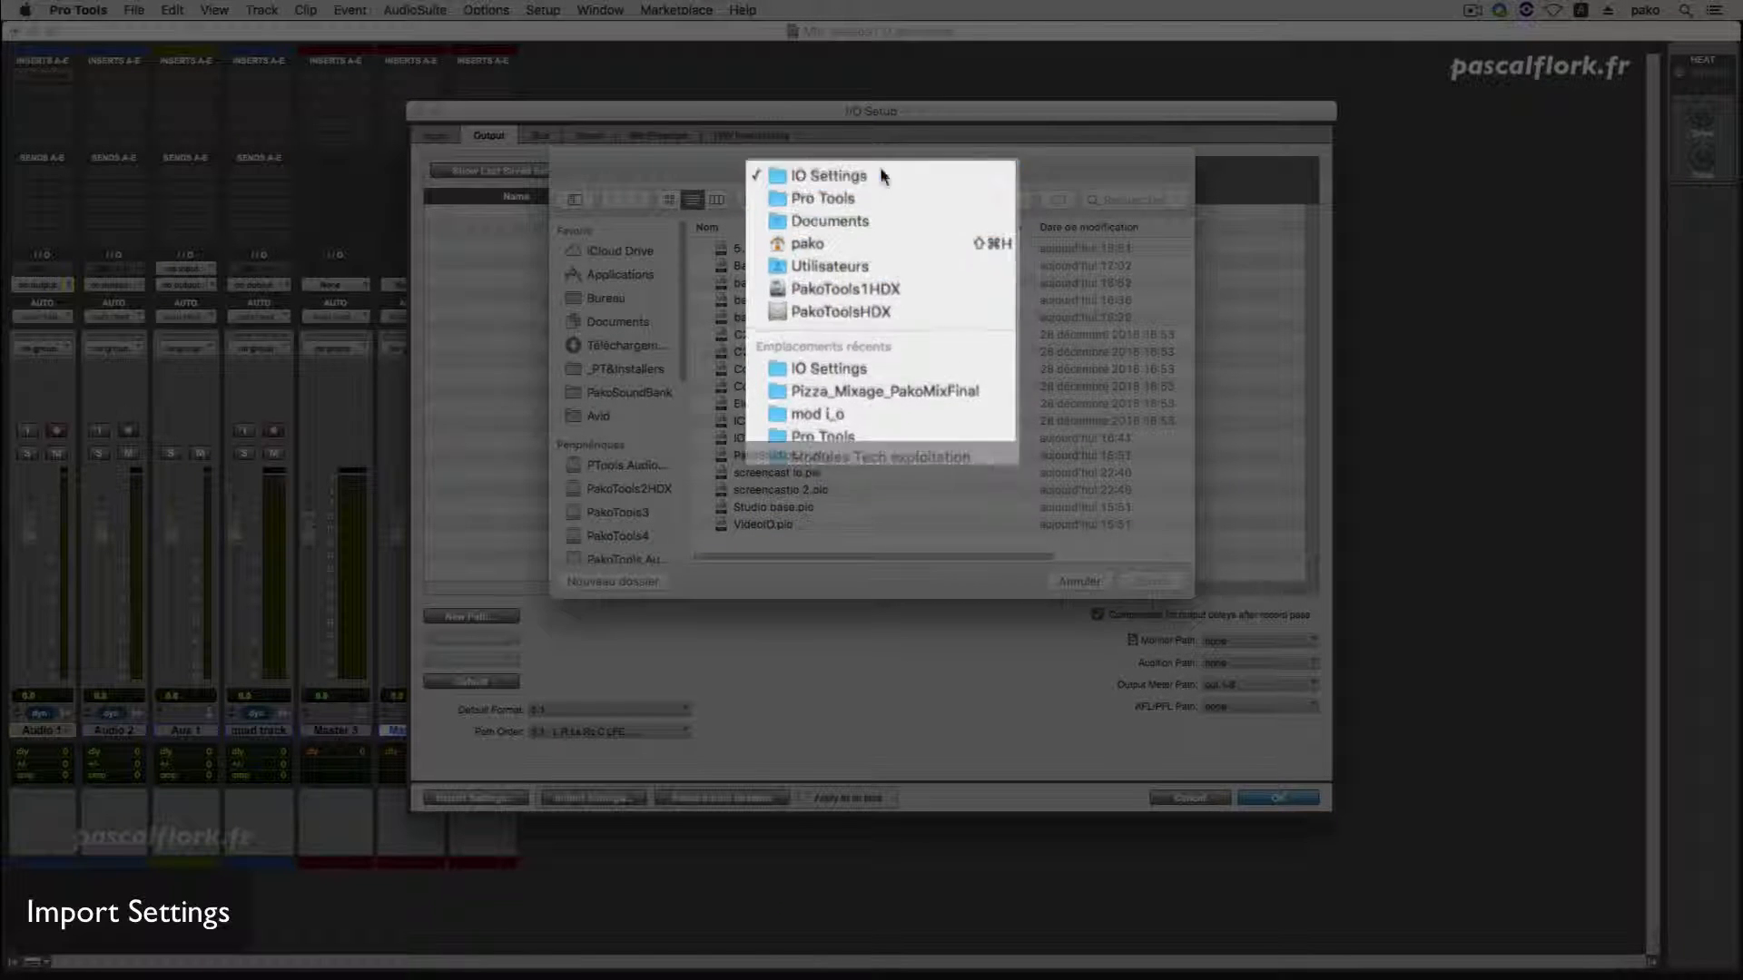
click(811, 522)
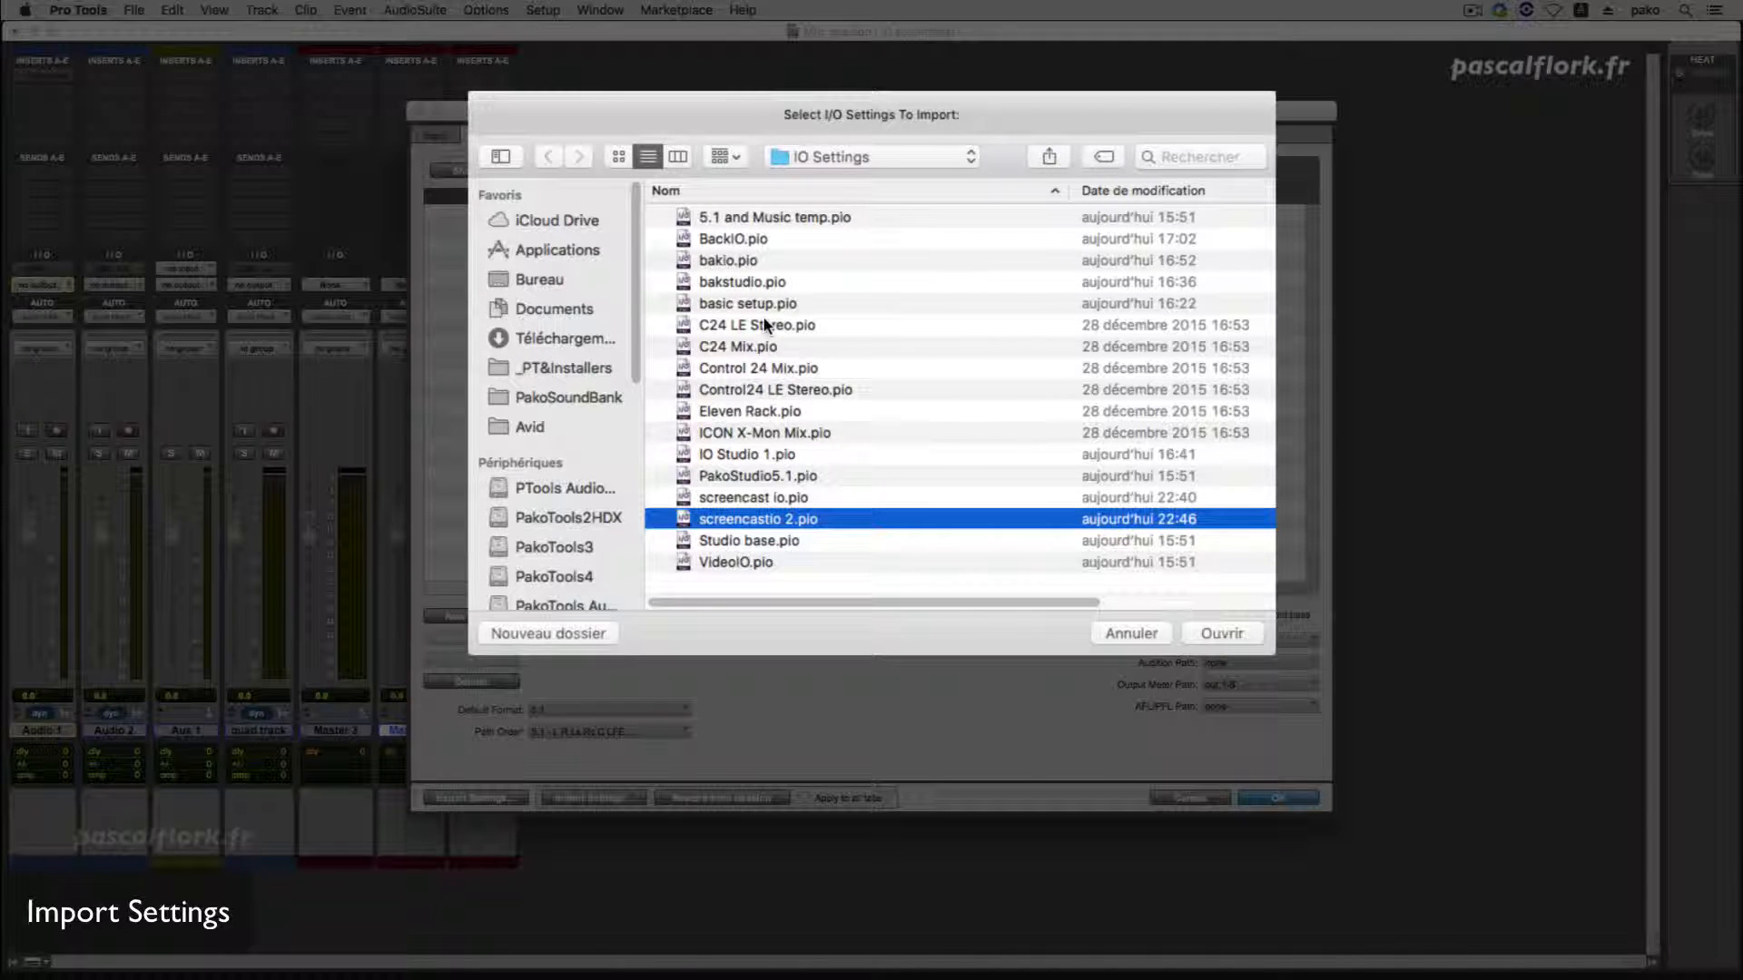
key(Return)
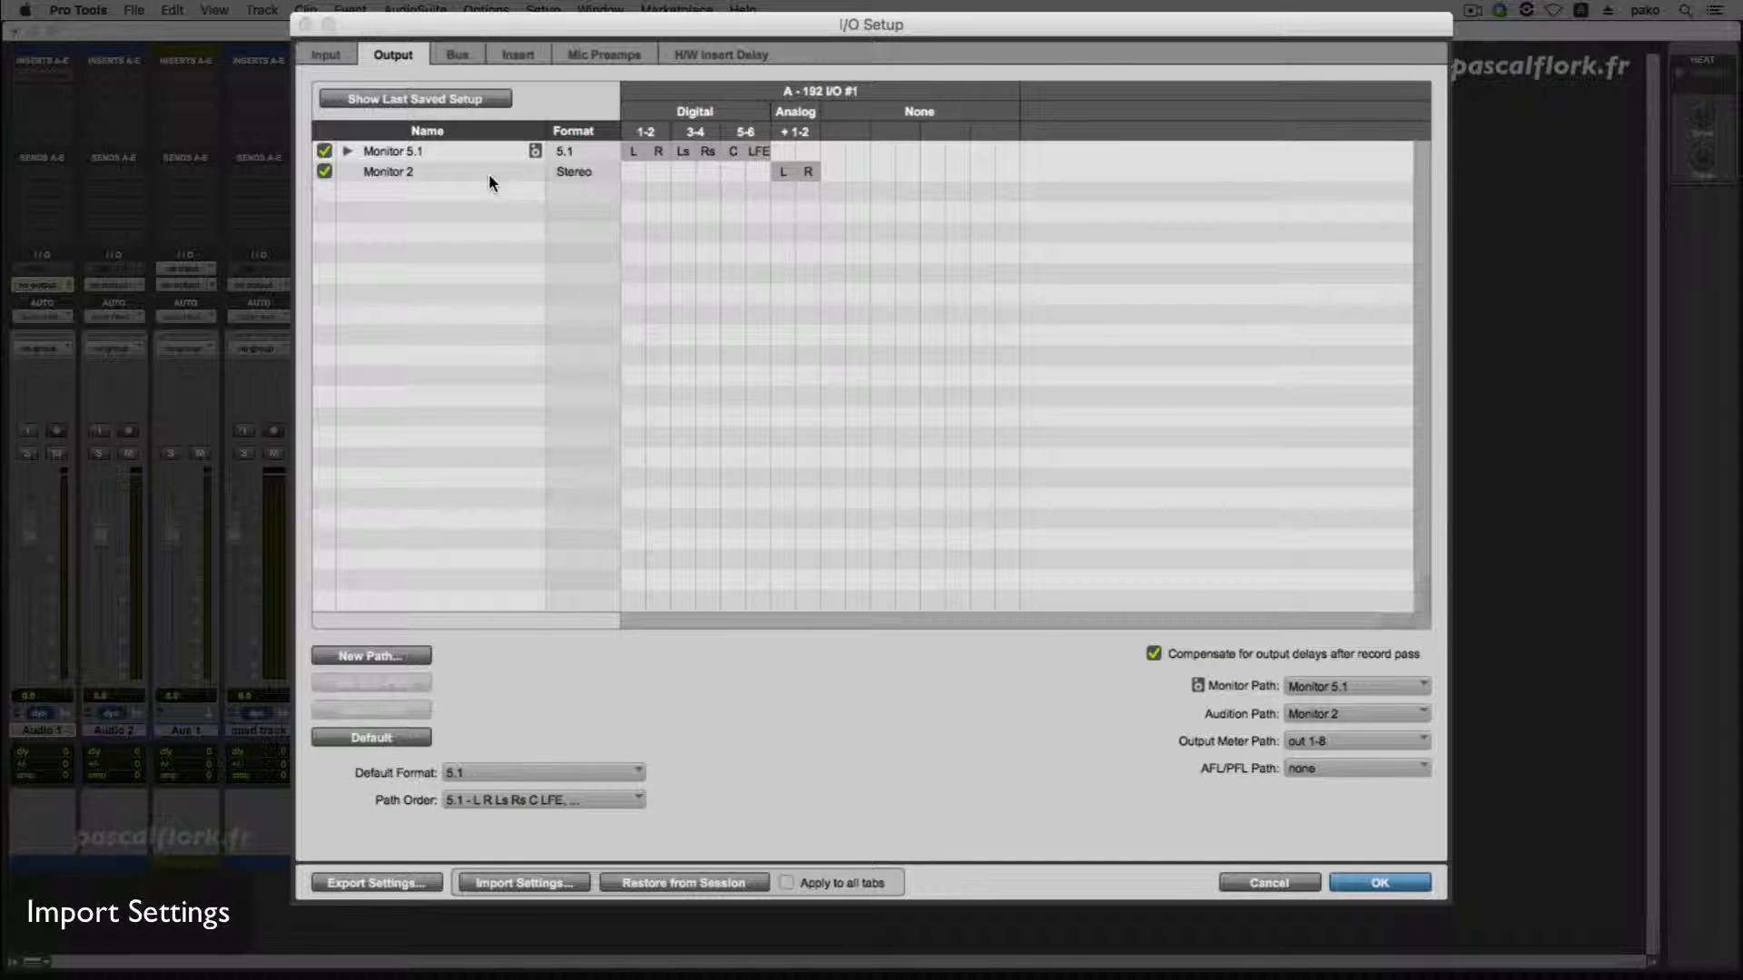
Compare the output paths with the other I/O Setup path categories after the single-category import
key(super+Left)
key(super+Right)
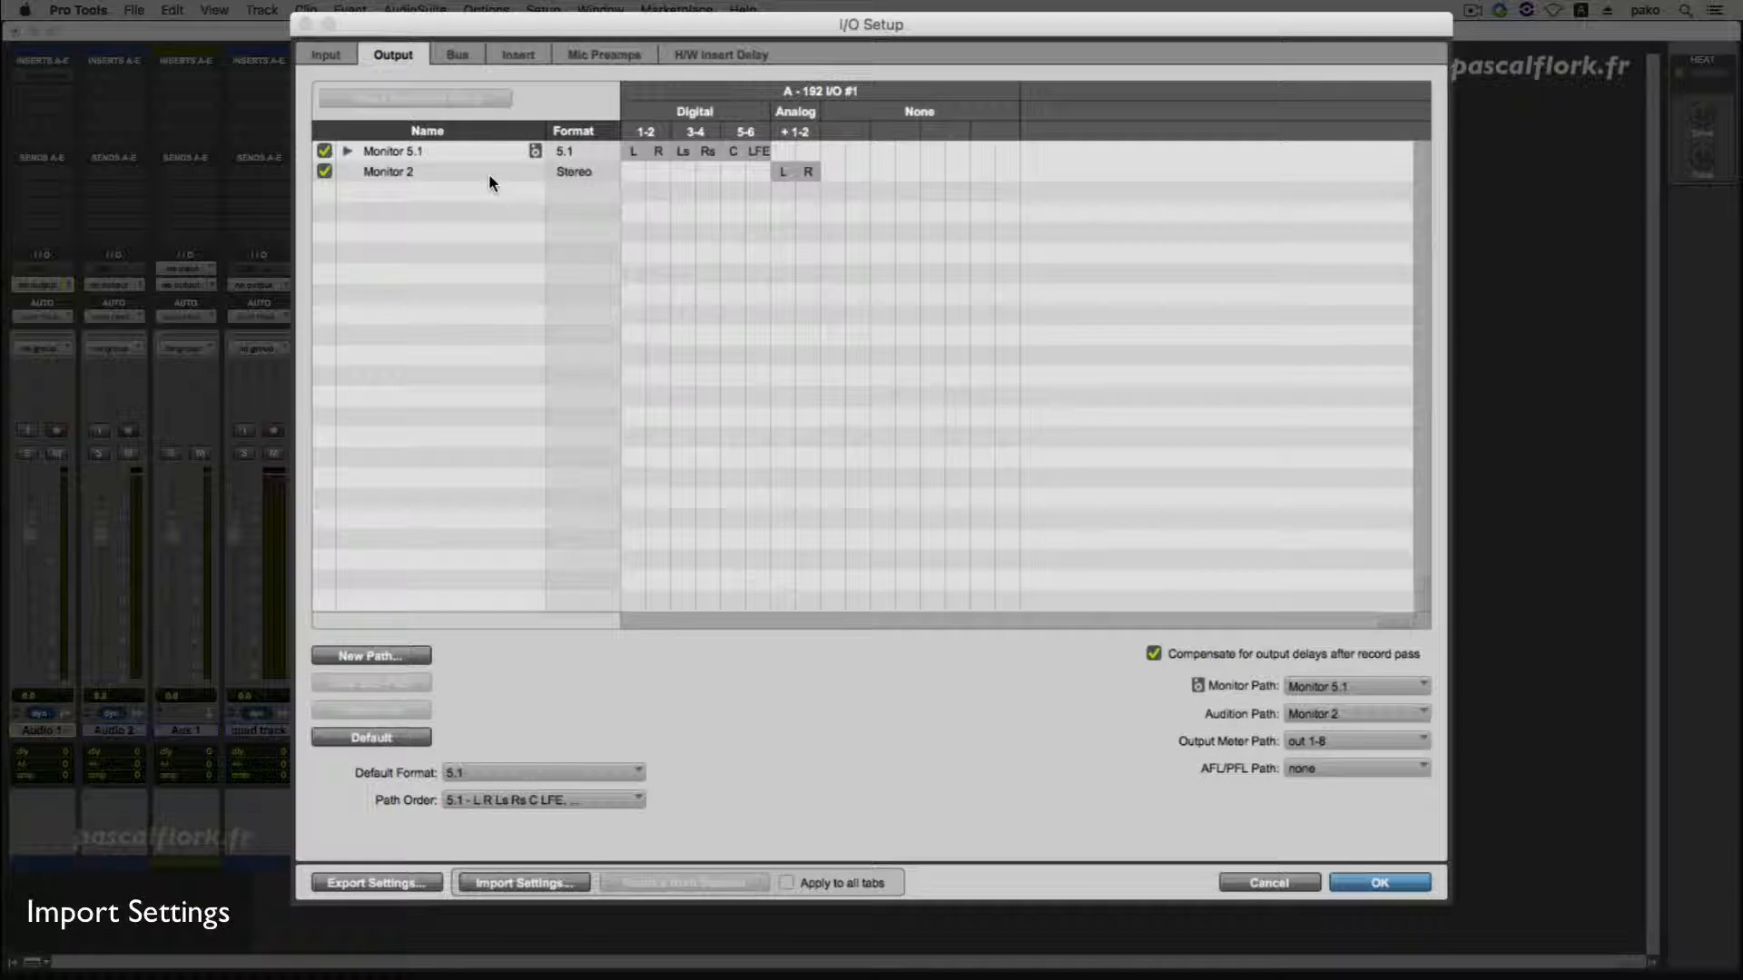
key(super+Right)
key(super+Right)
key(super+Right)
key(super+Right)
key(super+Right)
key(super+Right)
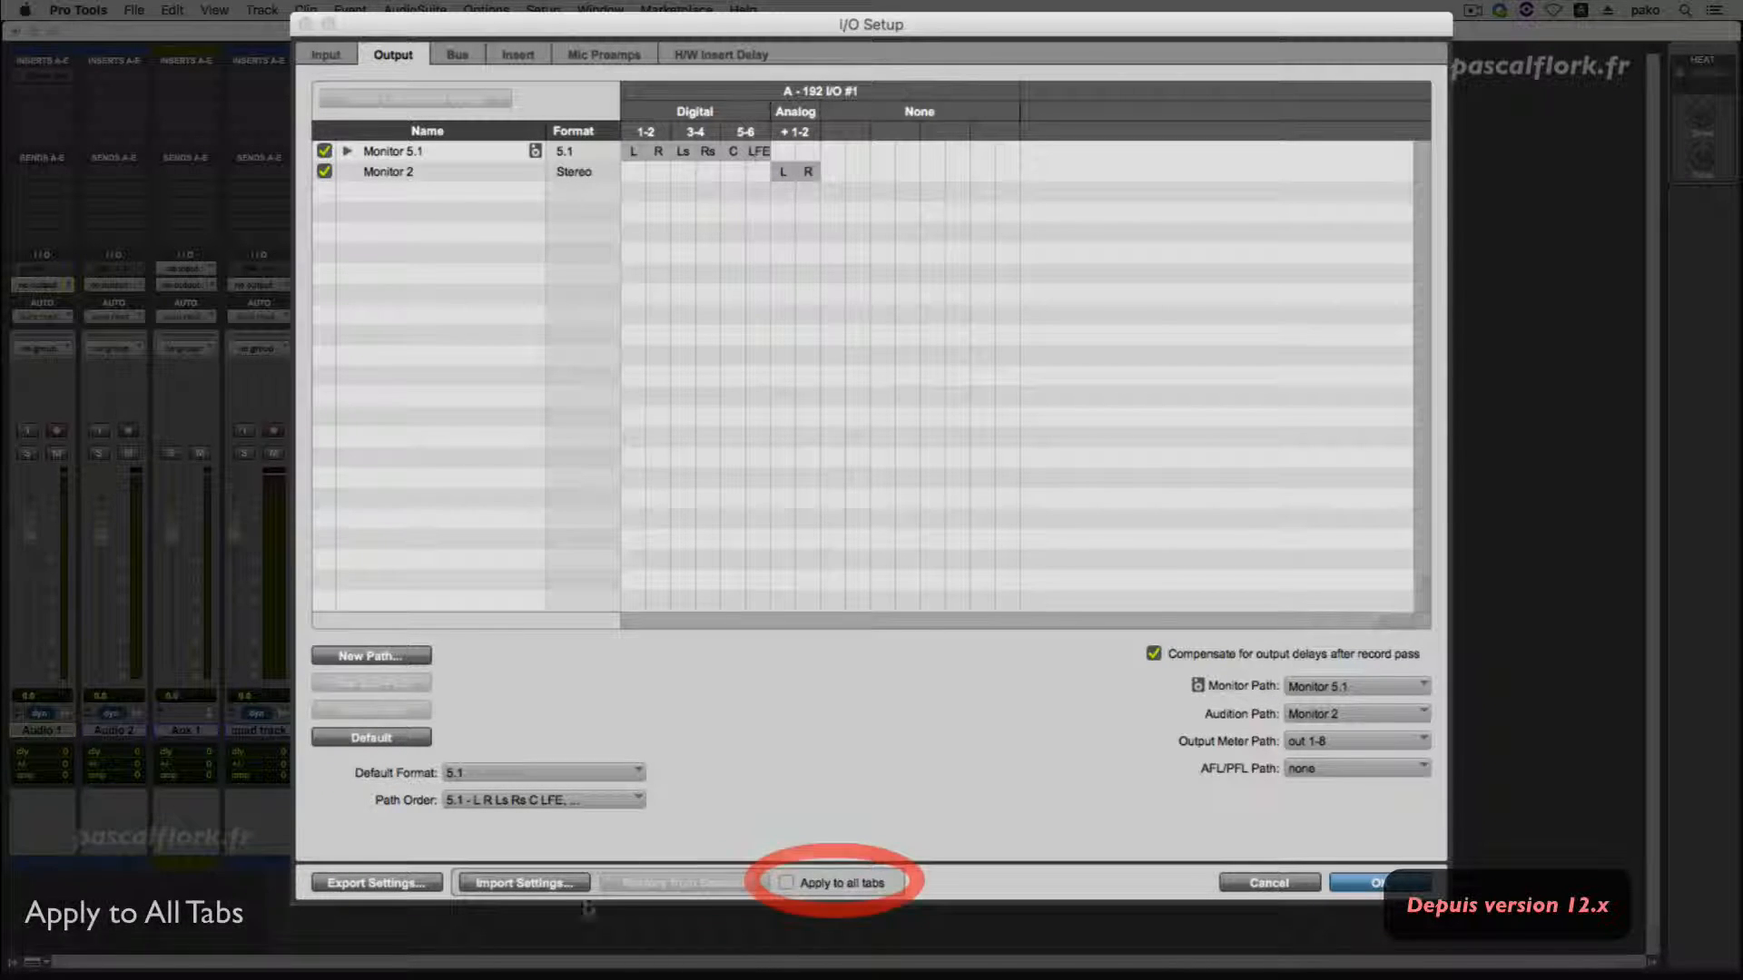
Enable Apply to all tabs and start importing the screencastio 2.pio I/O settings
click(811, 884)
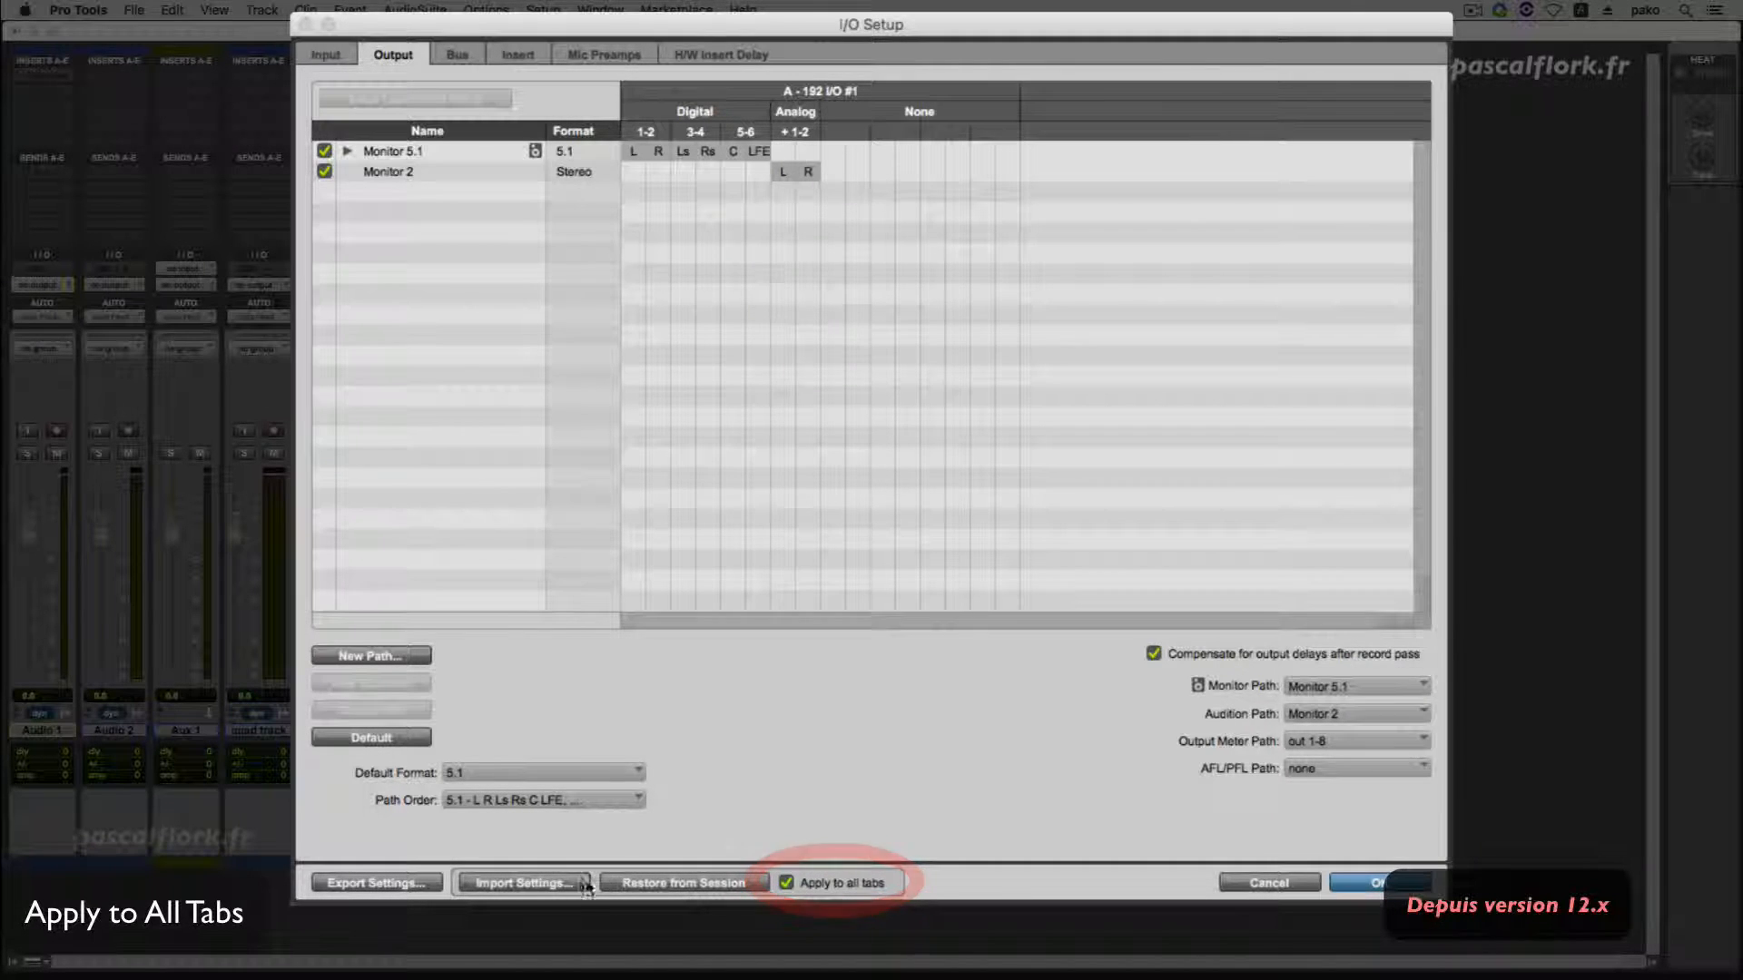
click(522, 882)
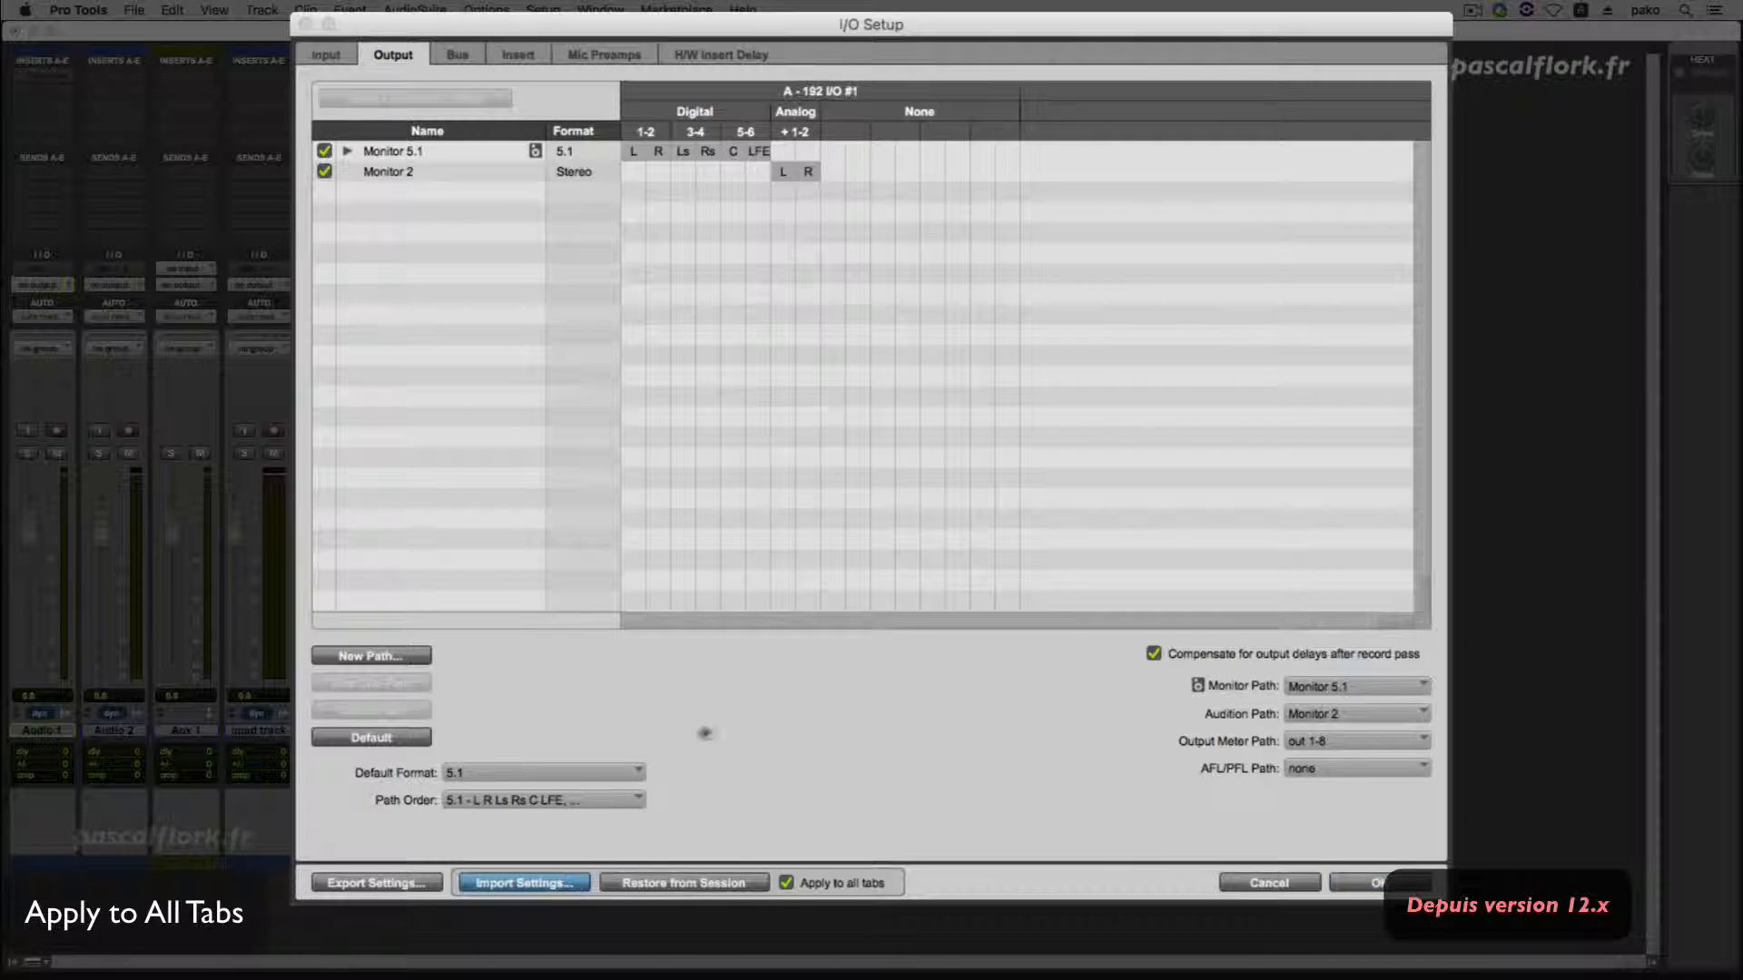
double_click(732, 519)
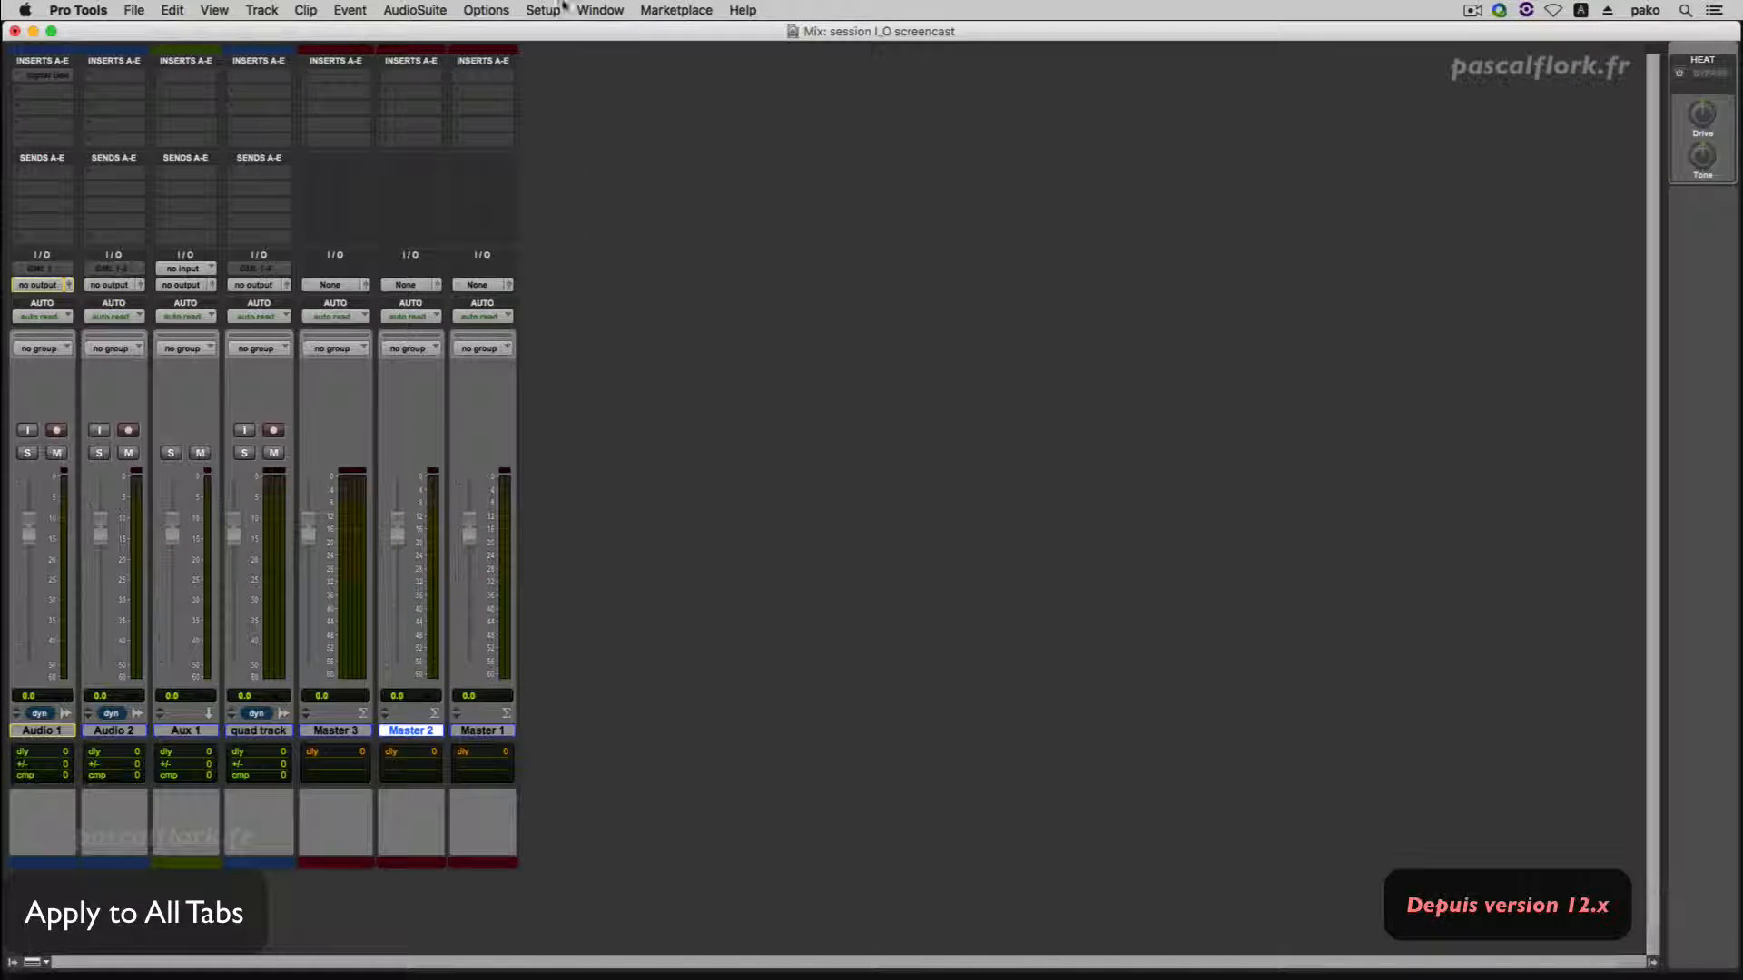
Reopen the I/O Setup and import screencastio 2.pio with Apply to all tabs enabled
click(545, 10)
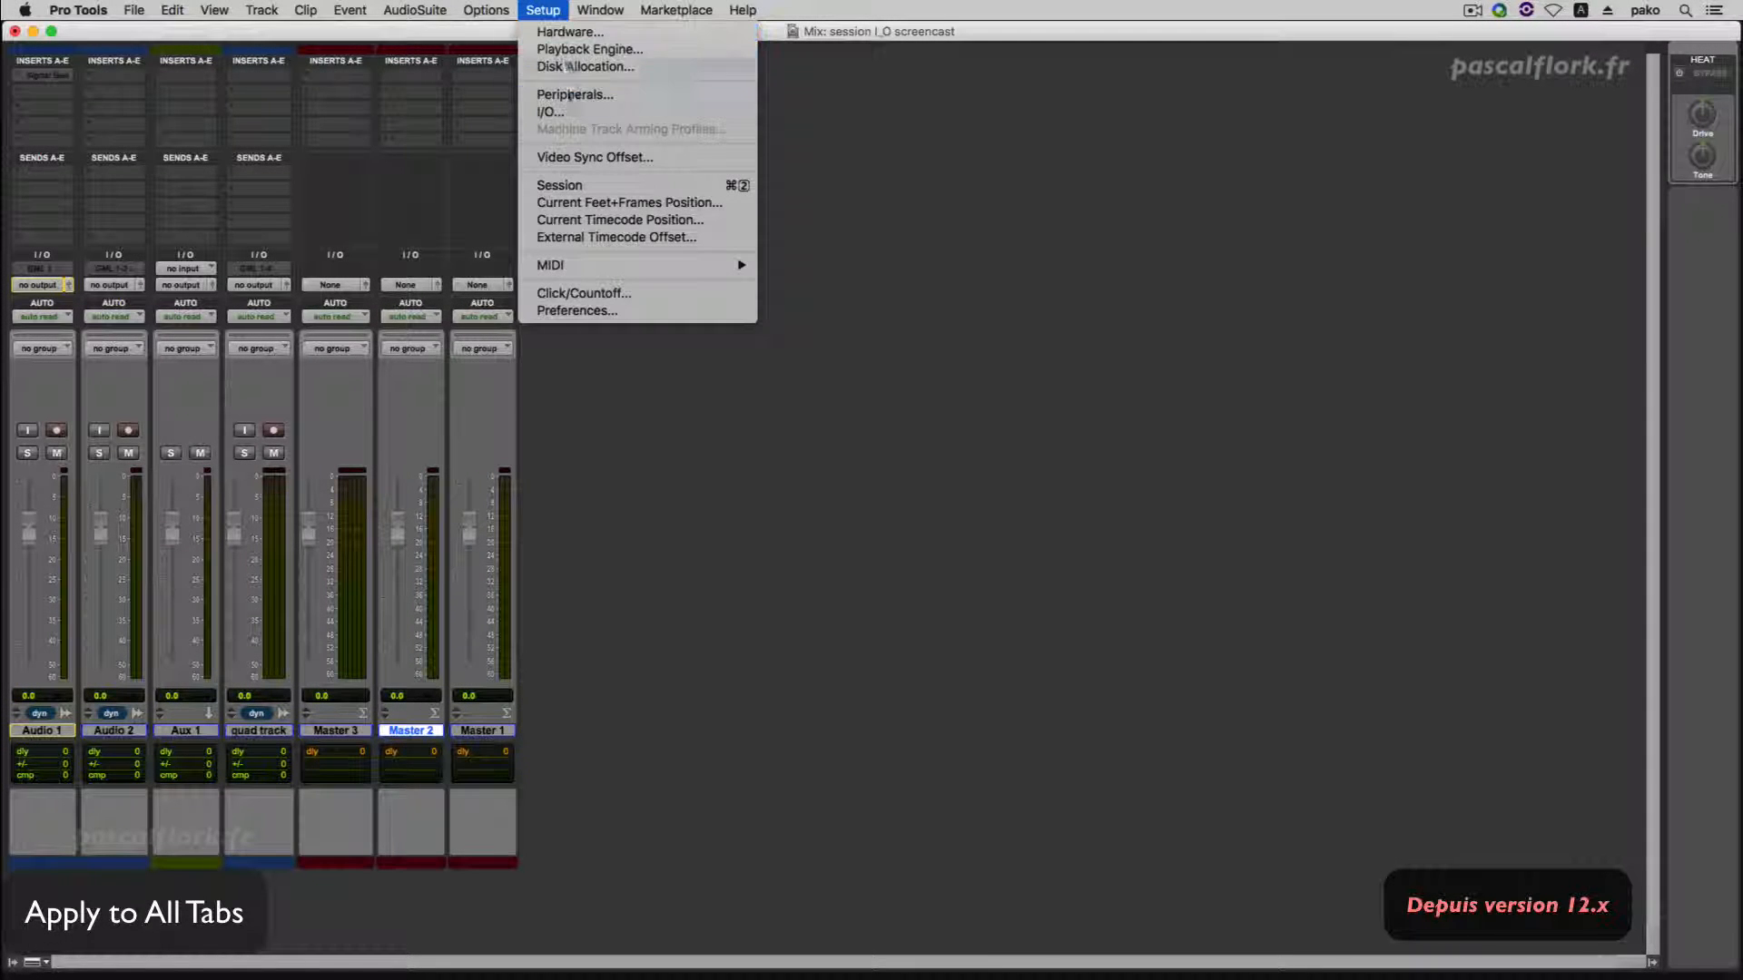
click(605, 119)
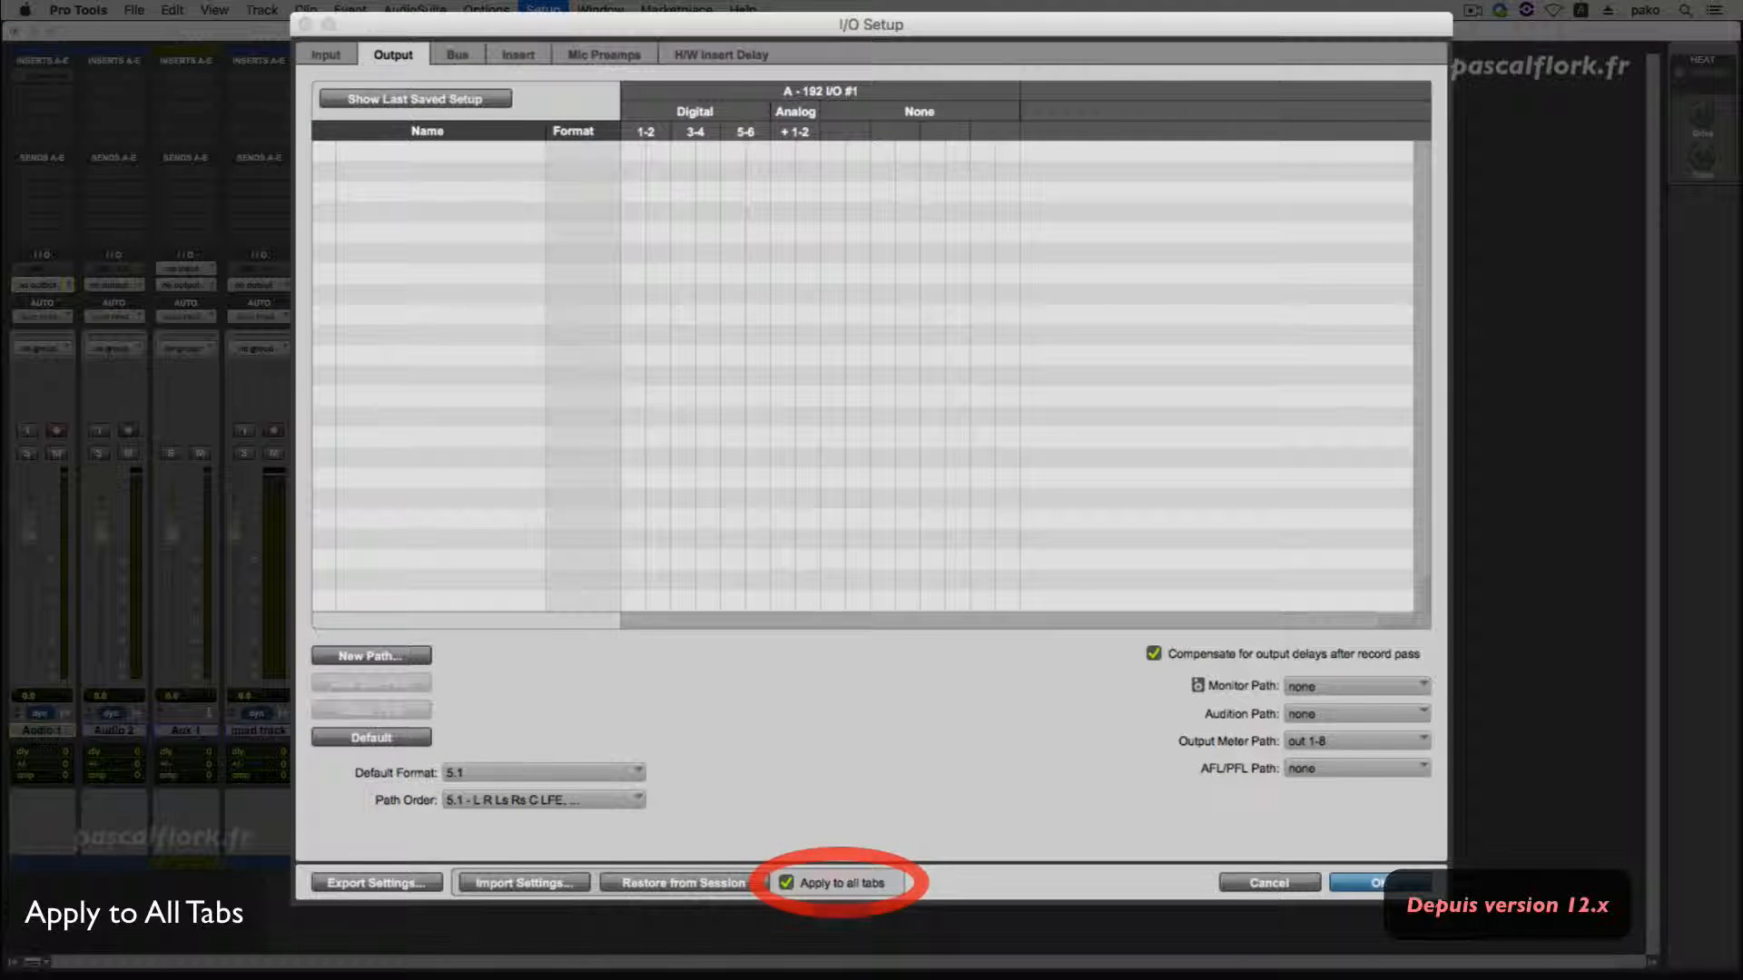
click(514, 881)
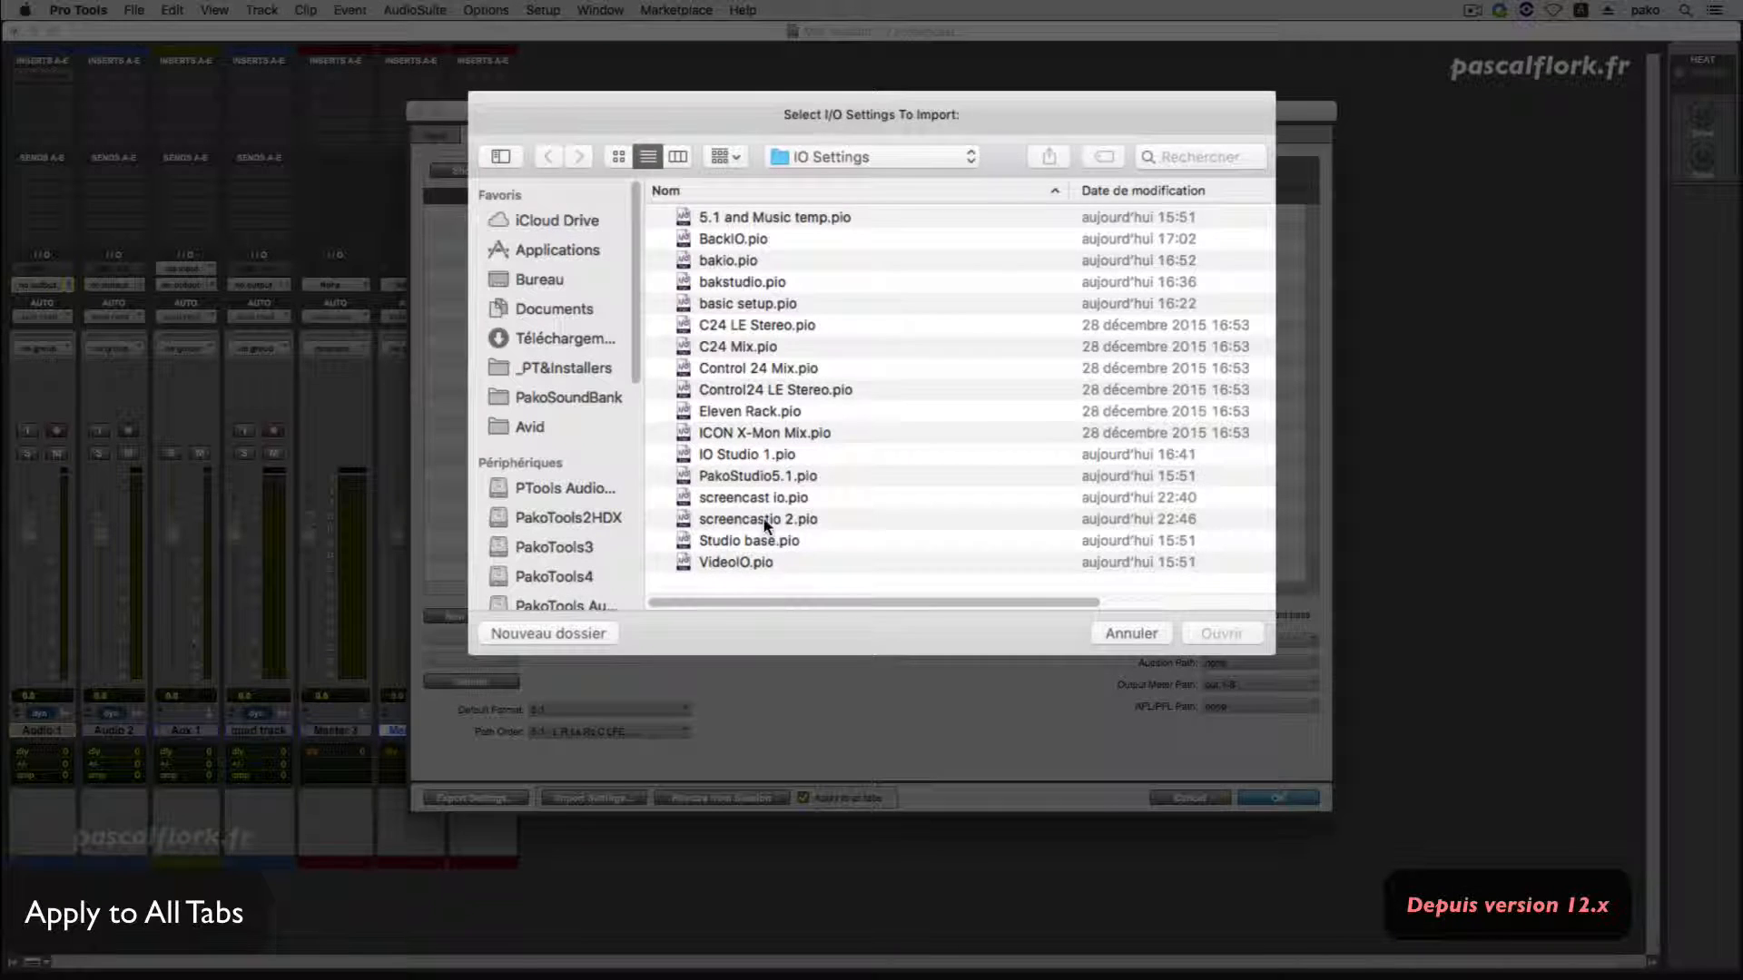
double_click(767, 519)
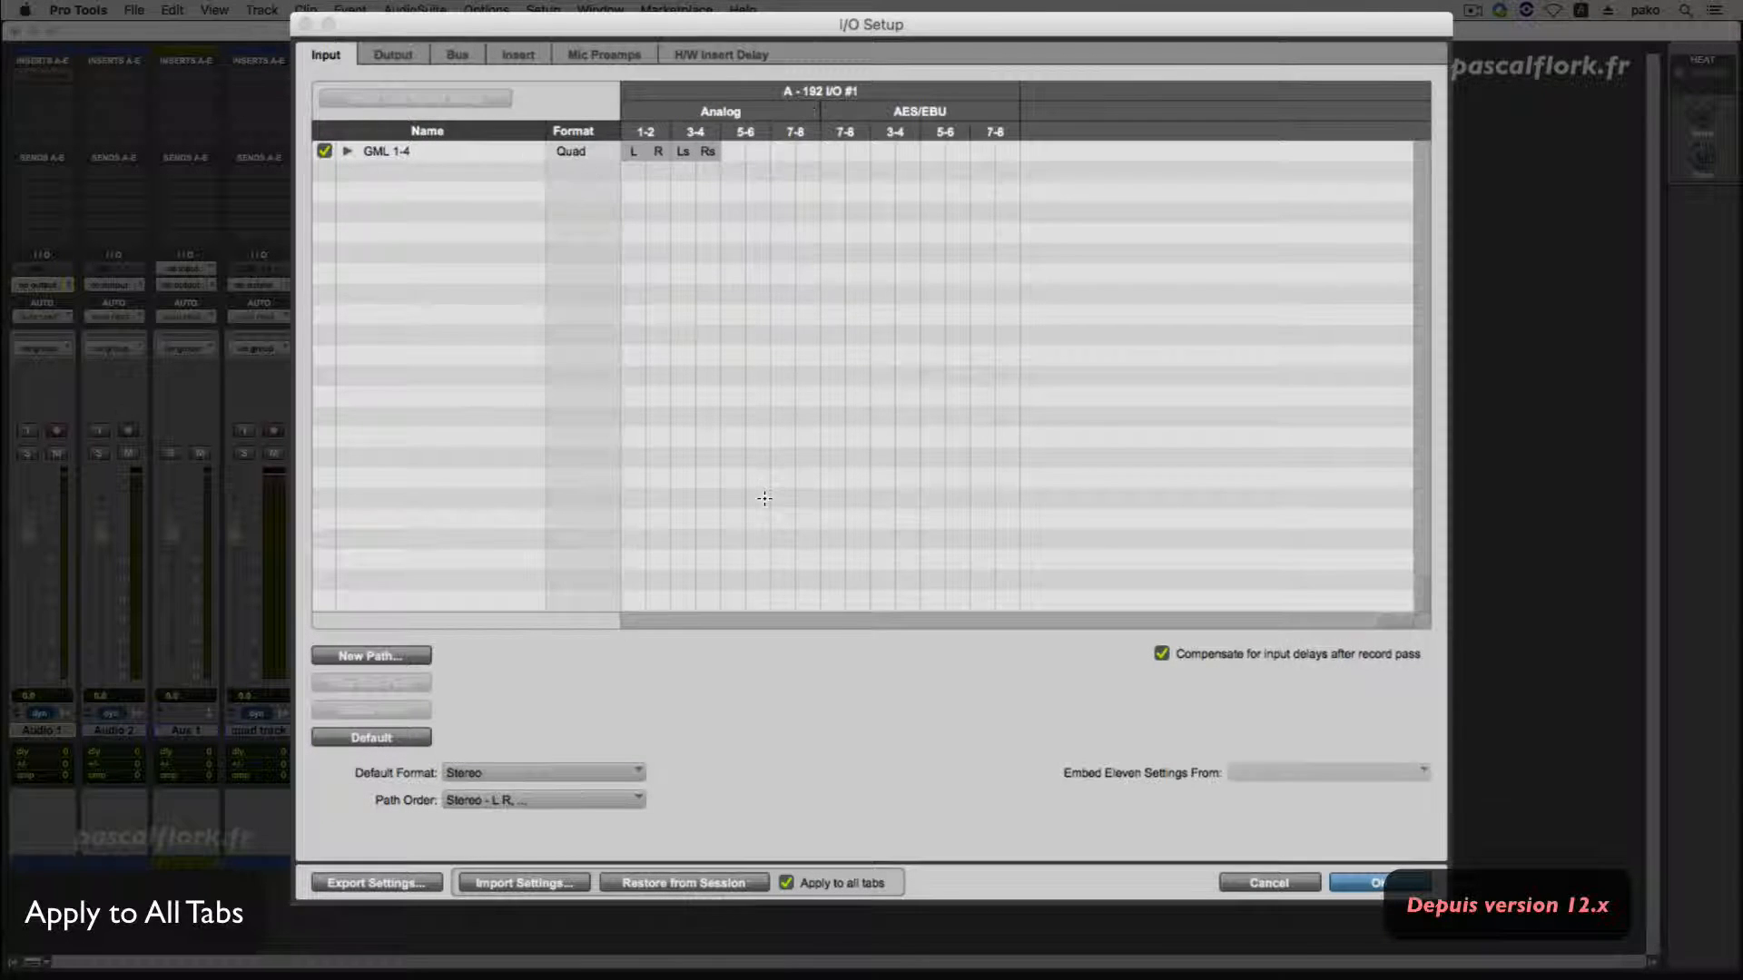
Review the imported input, output, bus and insert paths across the whole I/O Setup
key(super+Right)
key(super+Right)
key(super+Right)
key(super+Right)
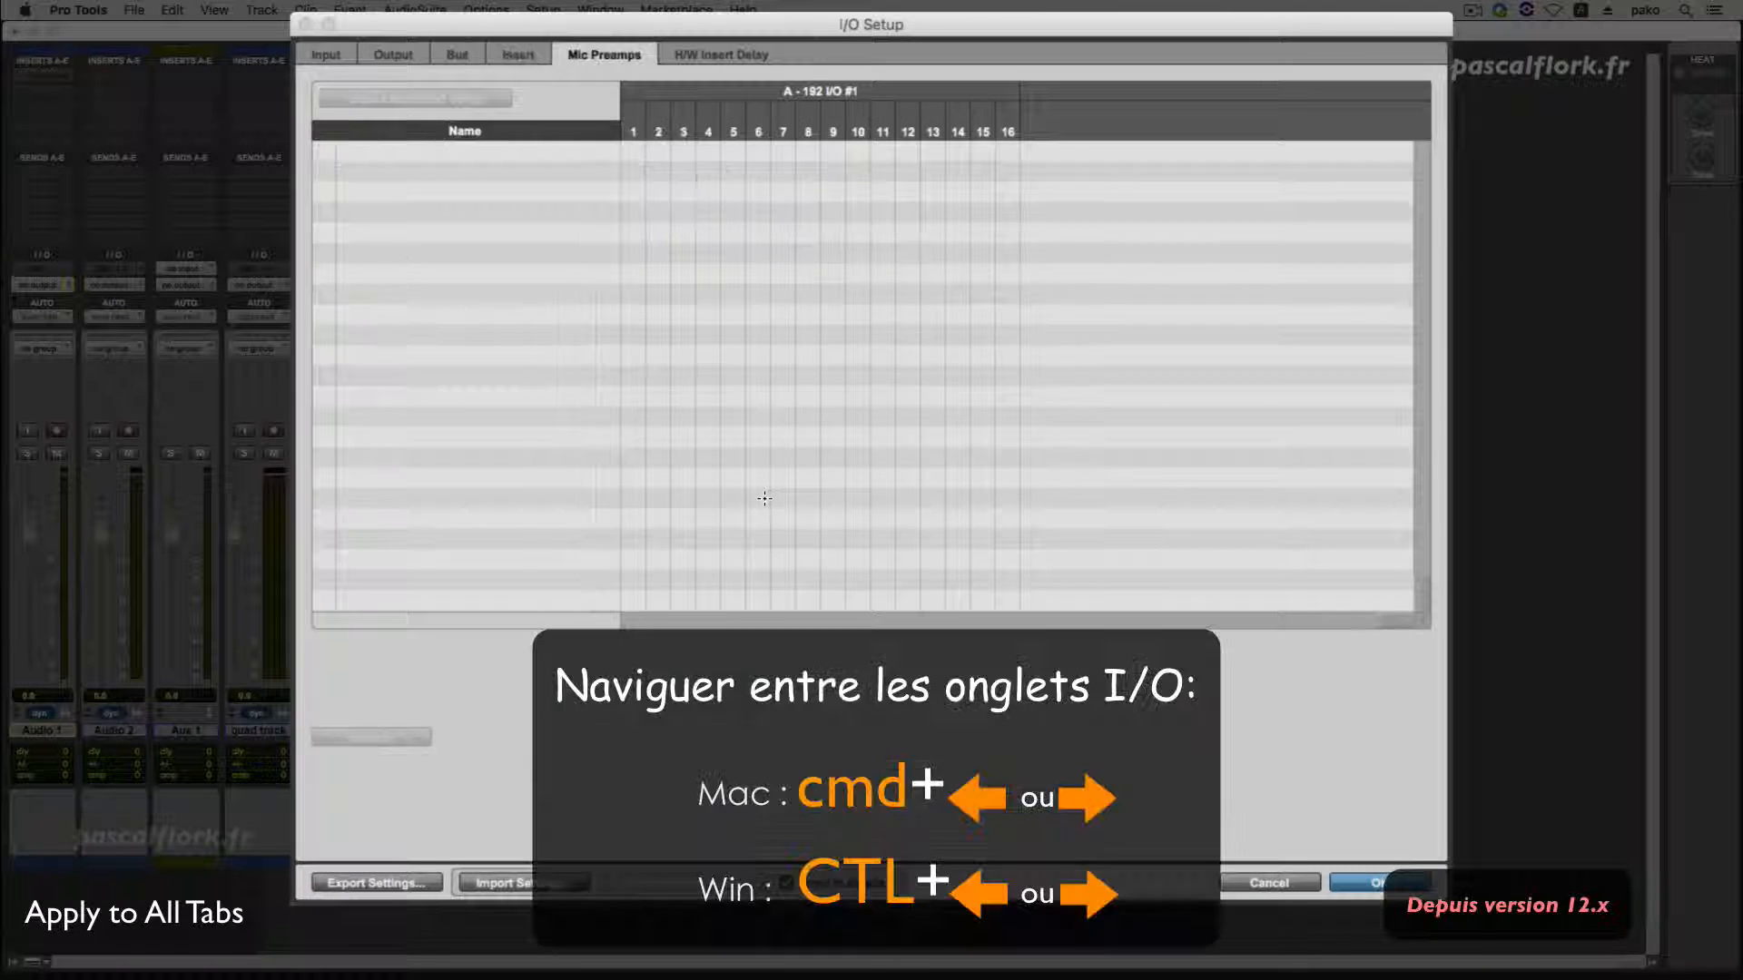
key(super+Right)
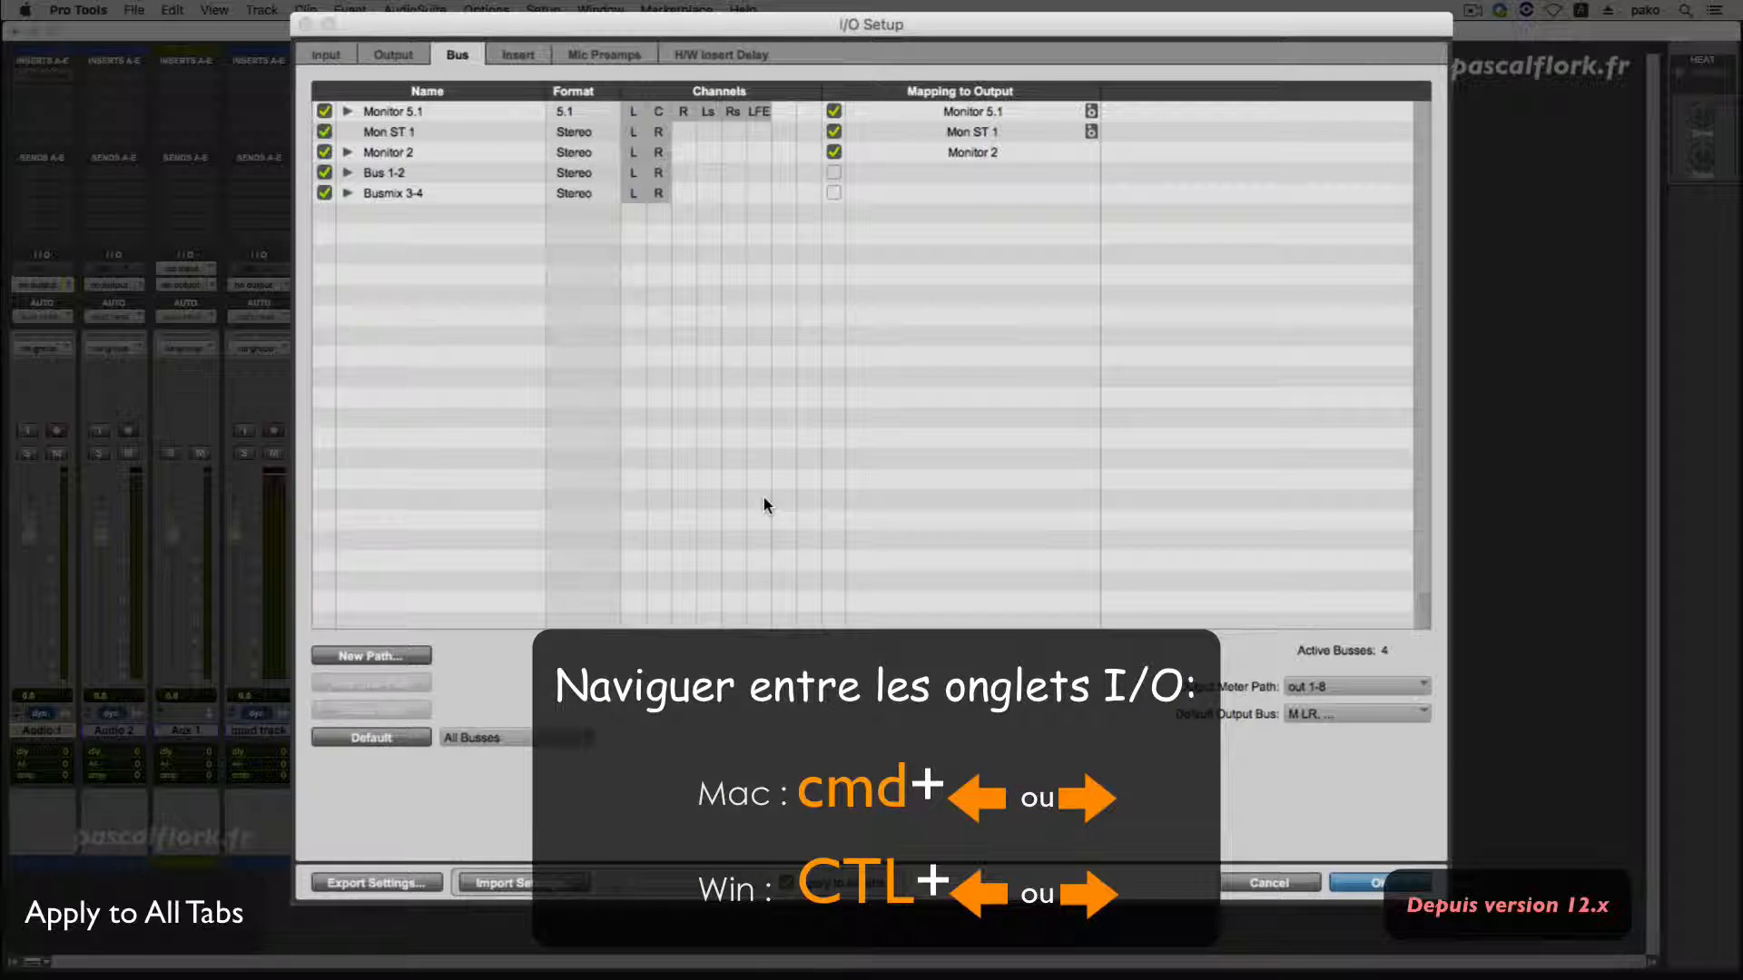
key(super+Left)
key(super+Right)
key(super+Left)
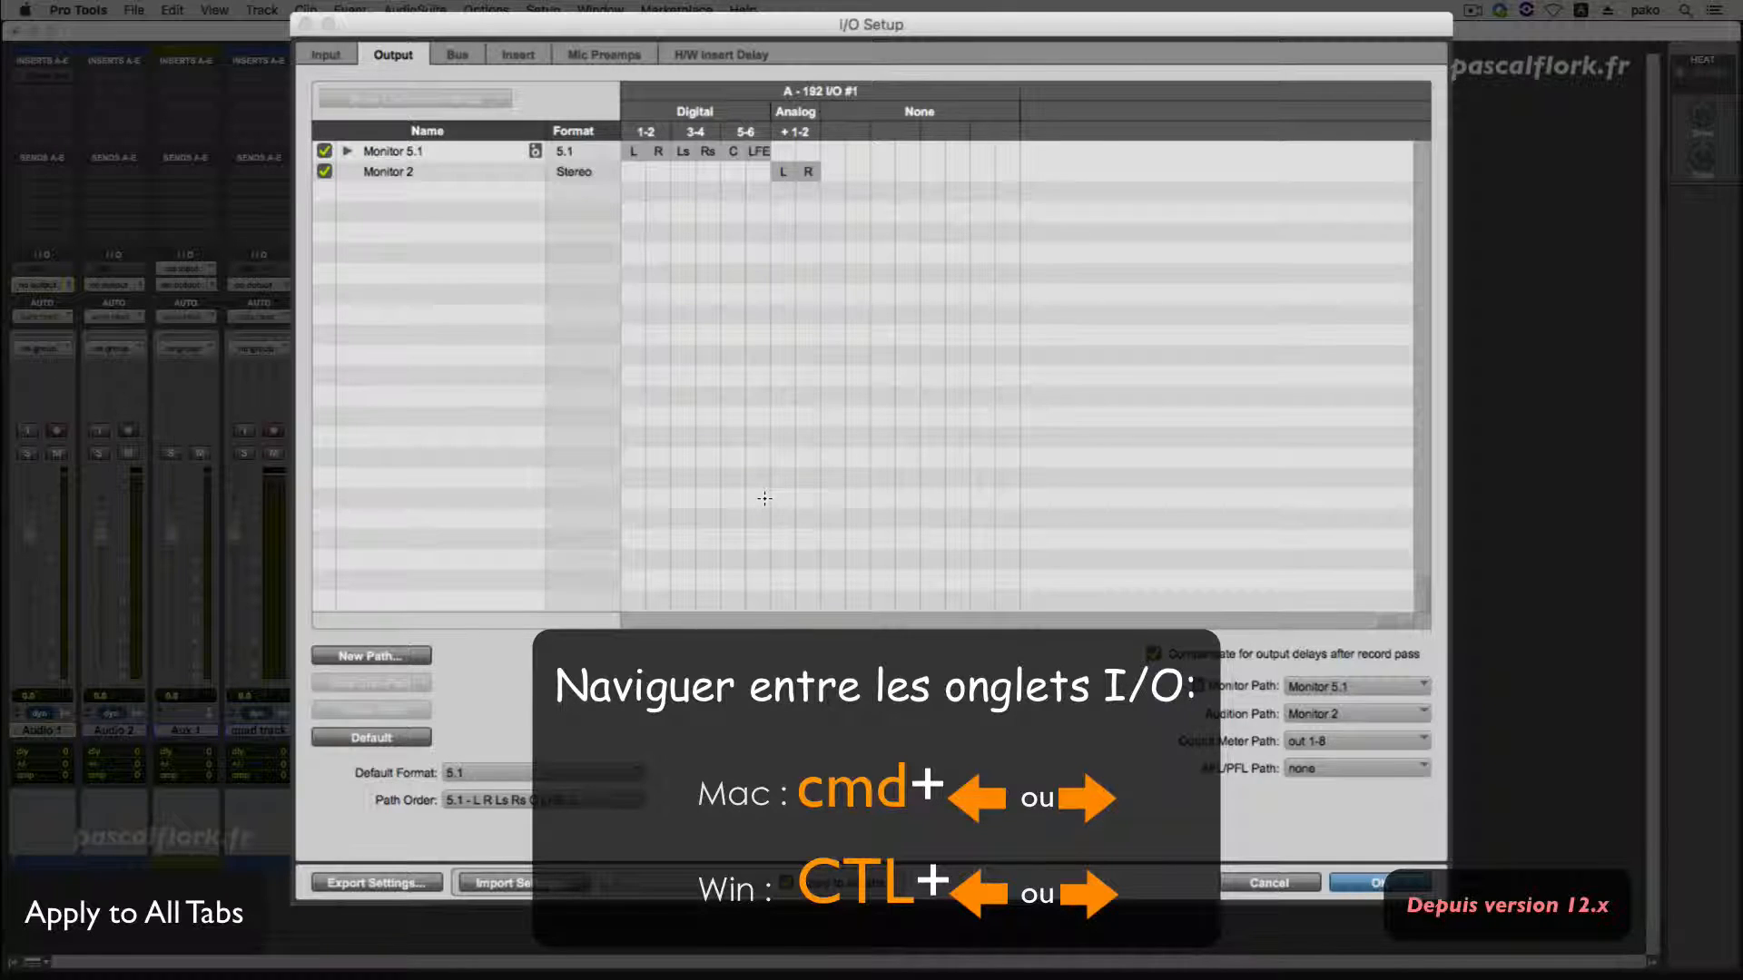
Check the imported bus paths and accept the I/O Setup with Apply to all tabs enabled
key(super+Right)
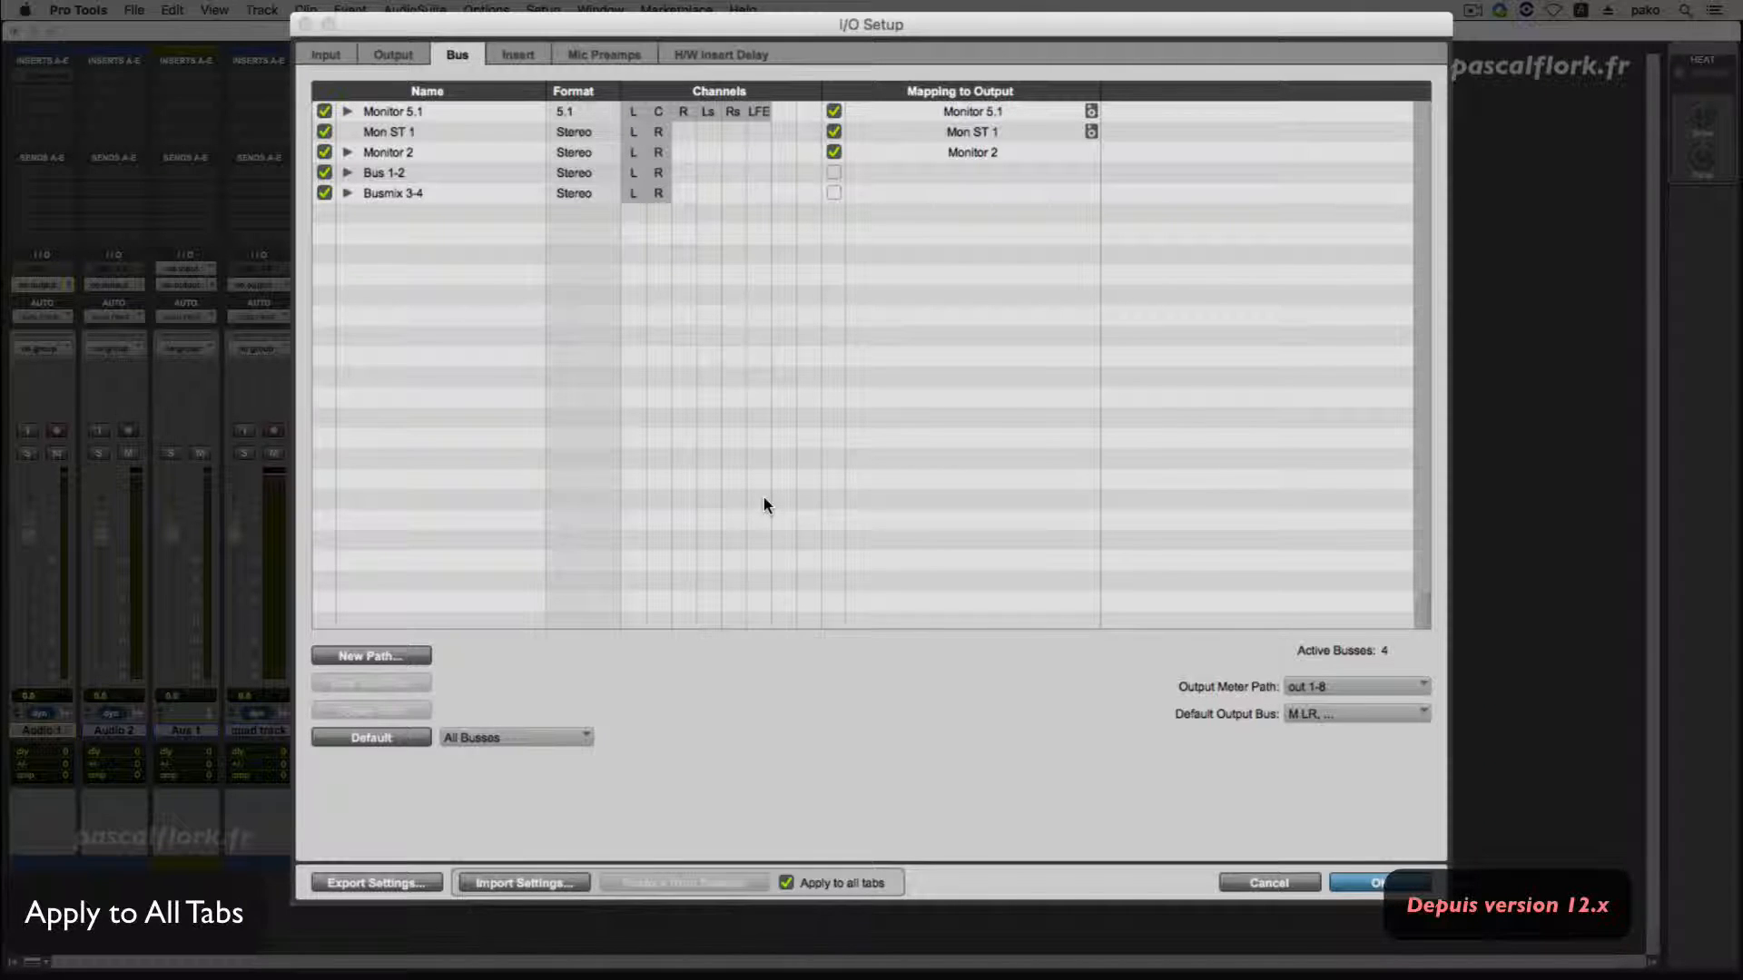
click(817, 877)
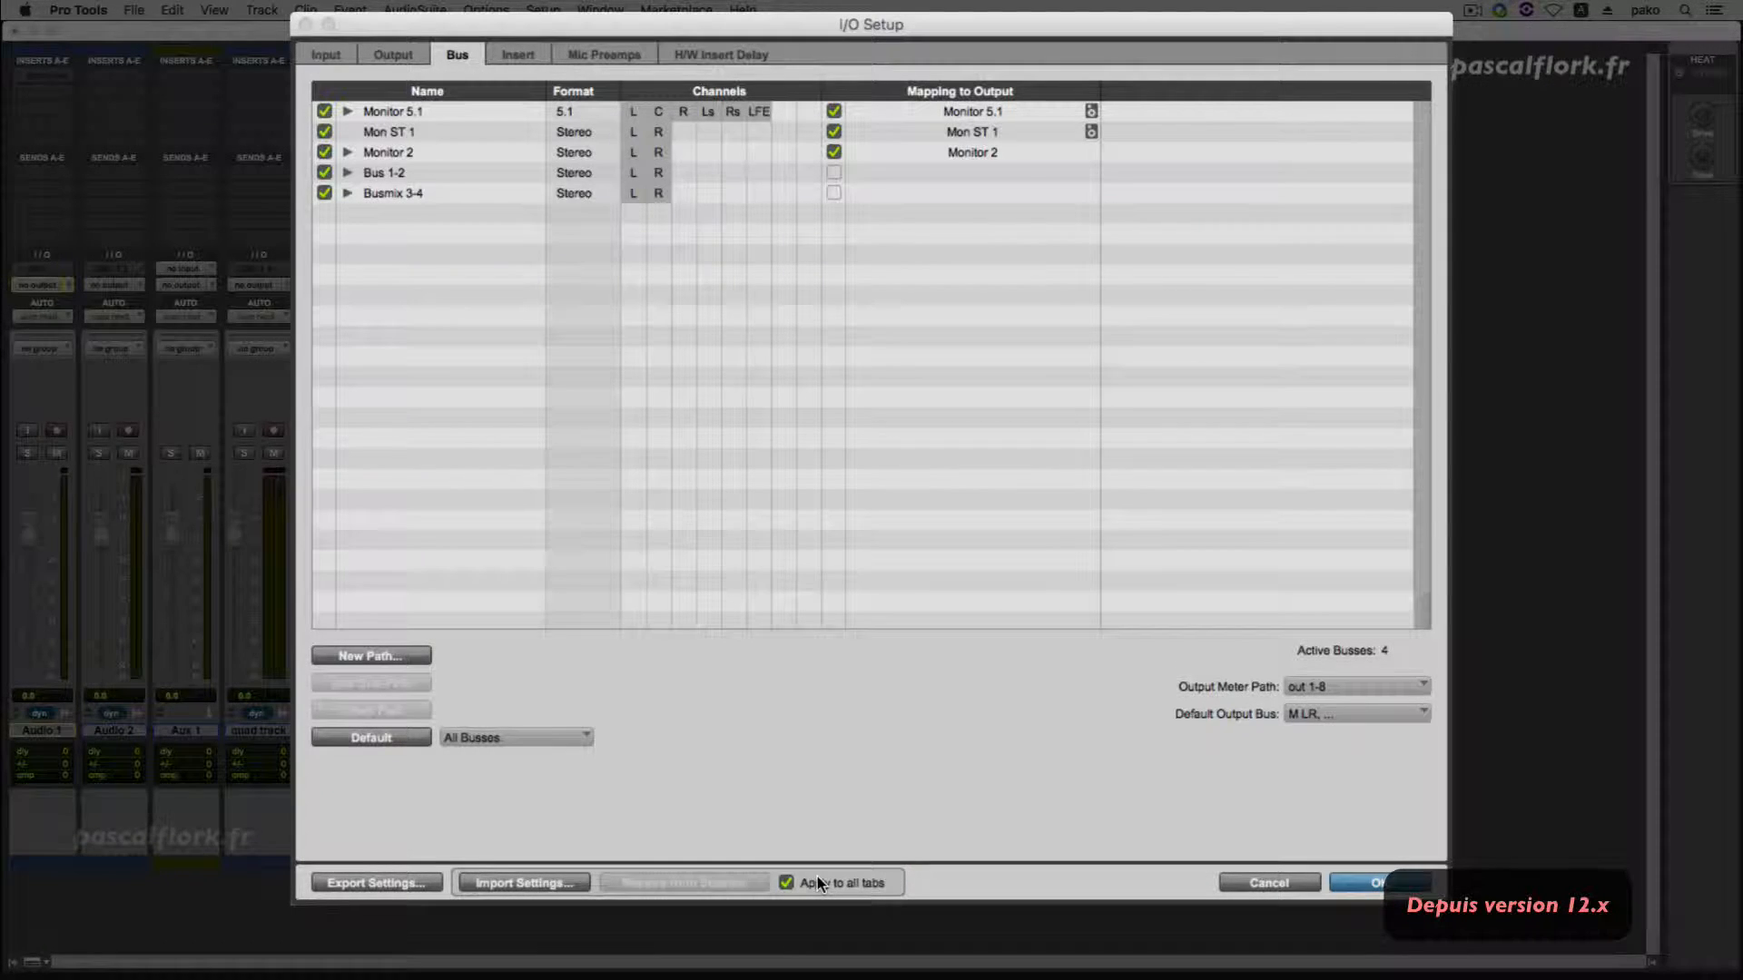
key(Return)
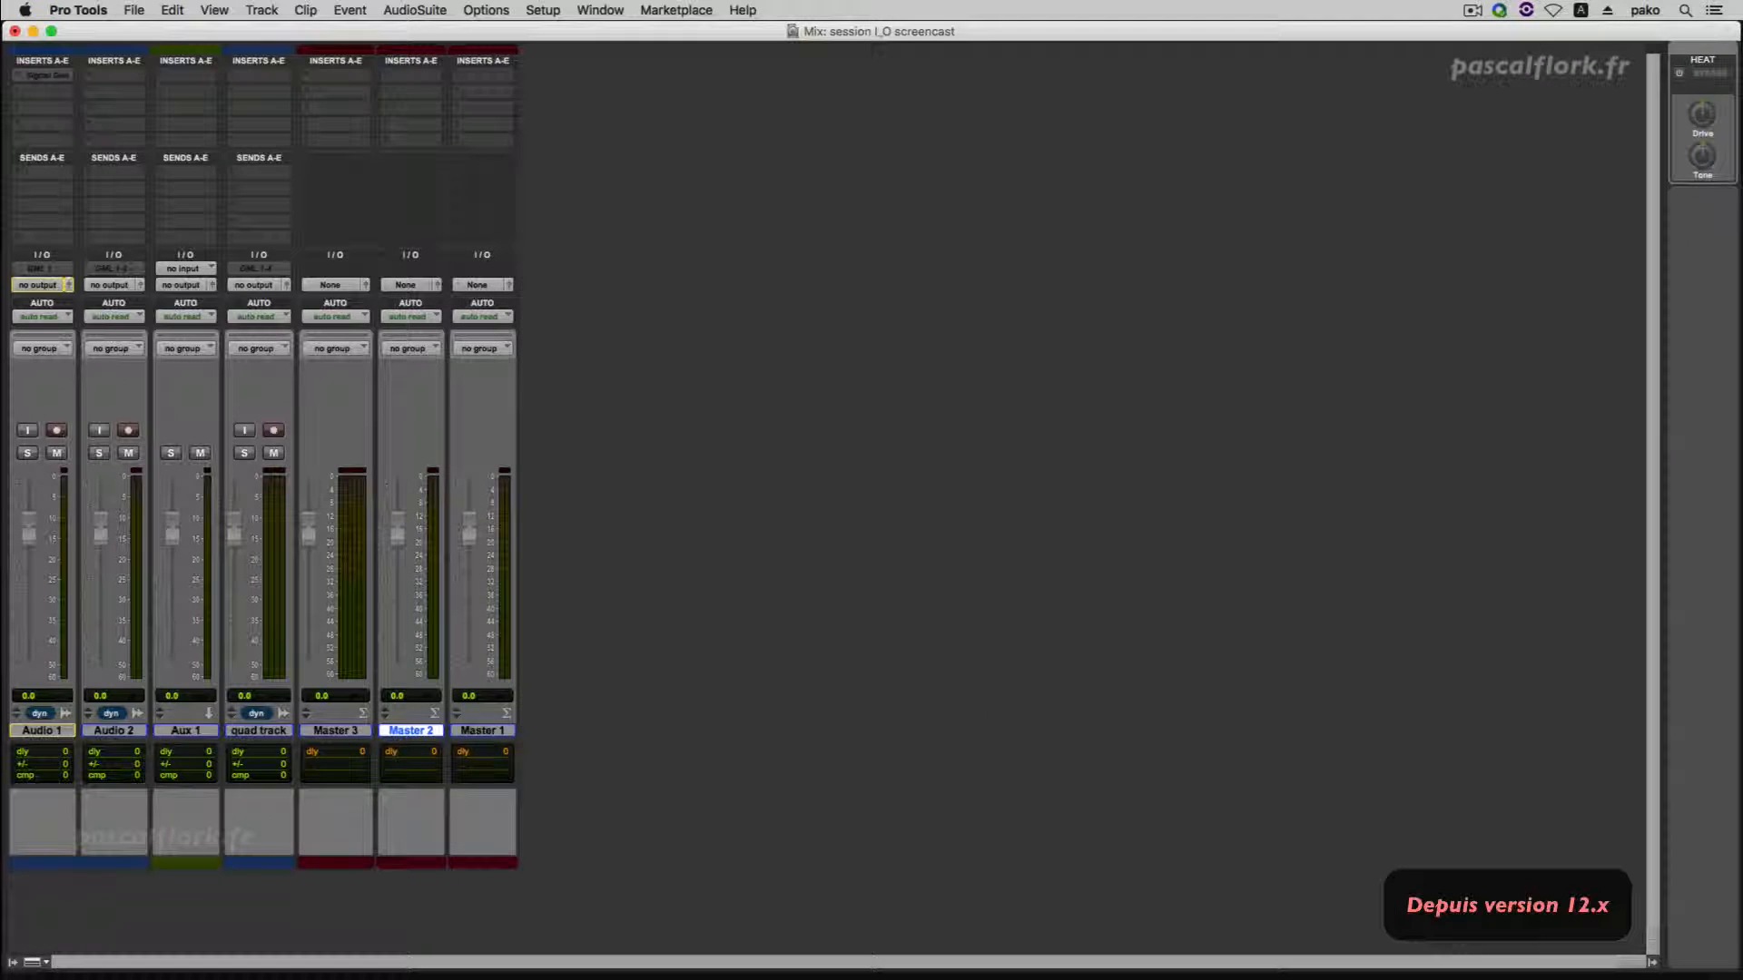
Reopen the I/O Setup, restore the paths from the session, and accept the setup with Apply to all tabs enabled
click(564, 10)
click(581, 116)
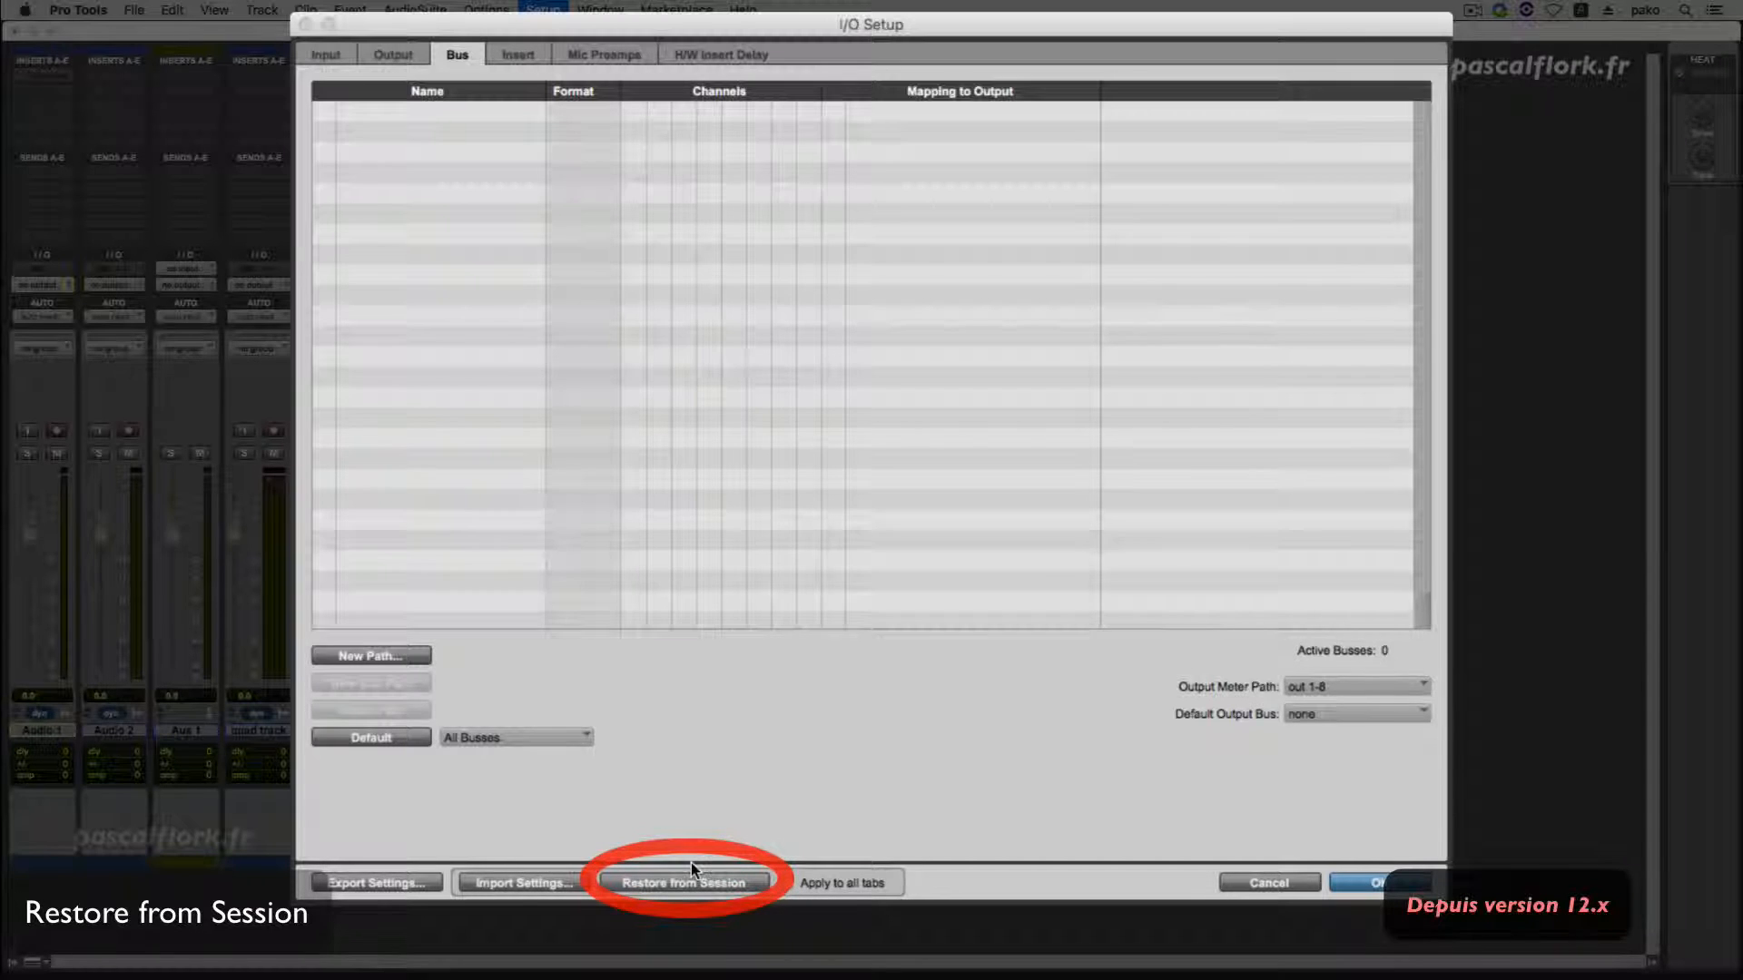
click(690, 871)
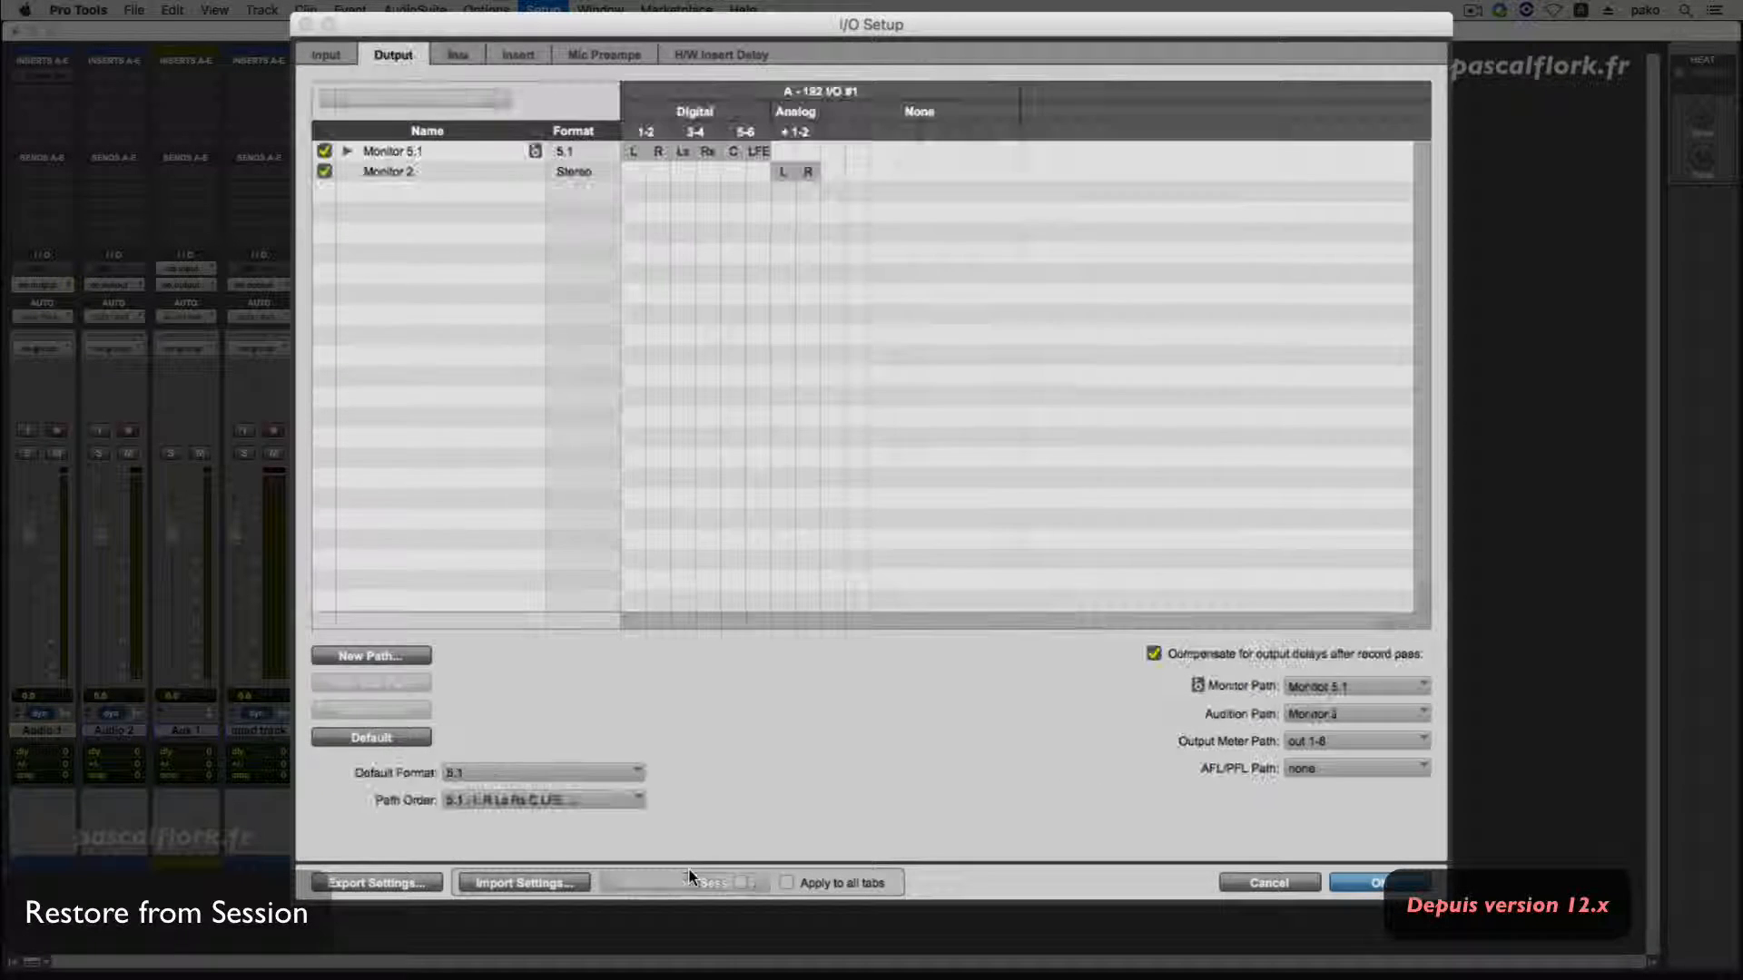
click(787, 885)
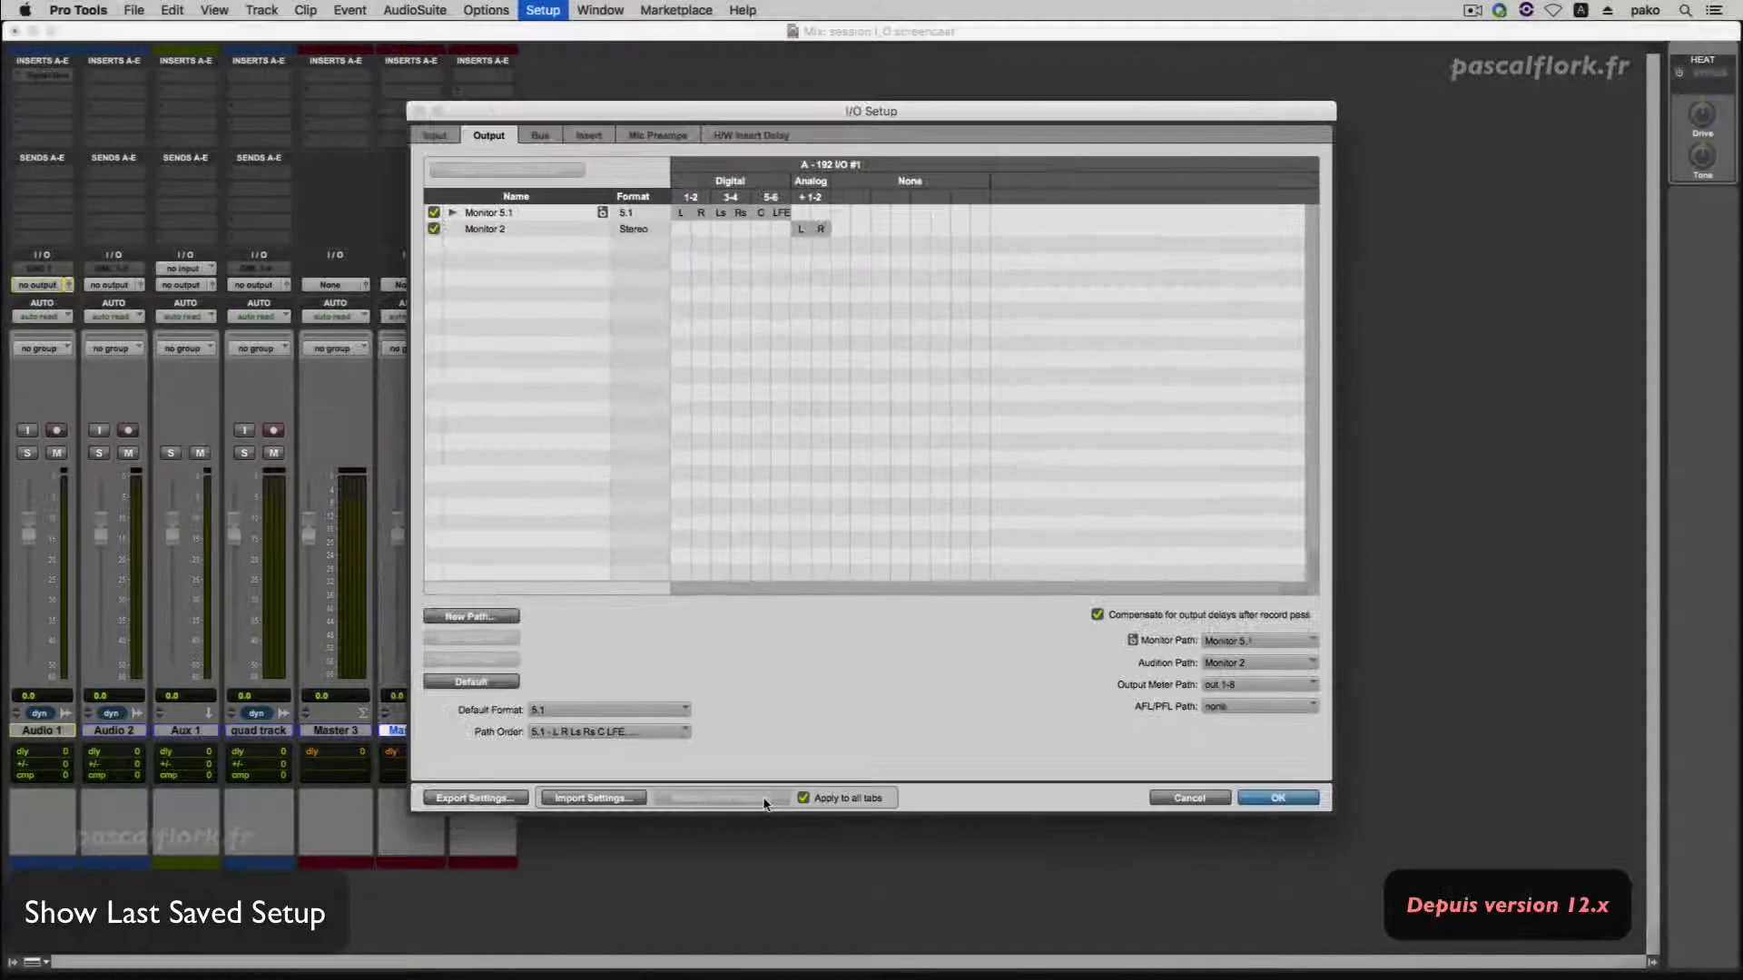
key(Return)
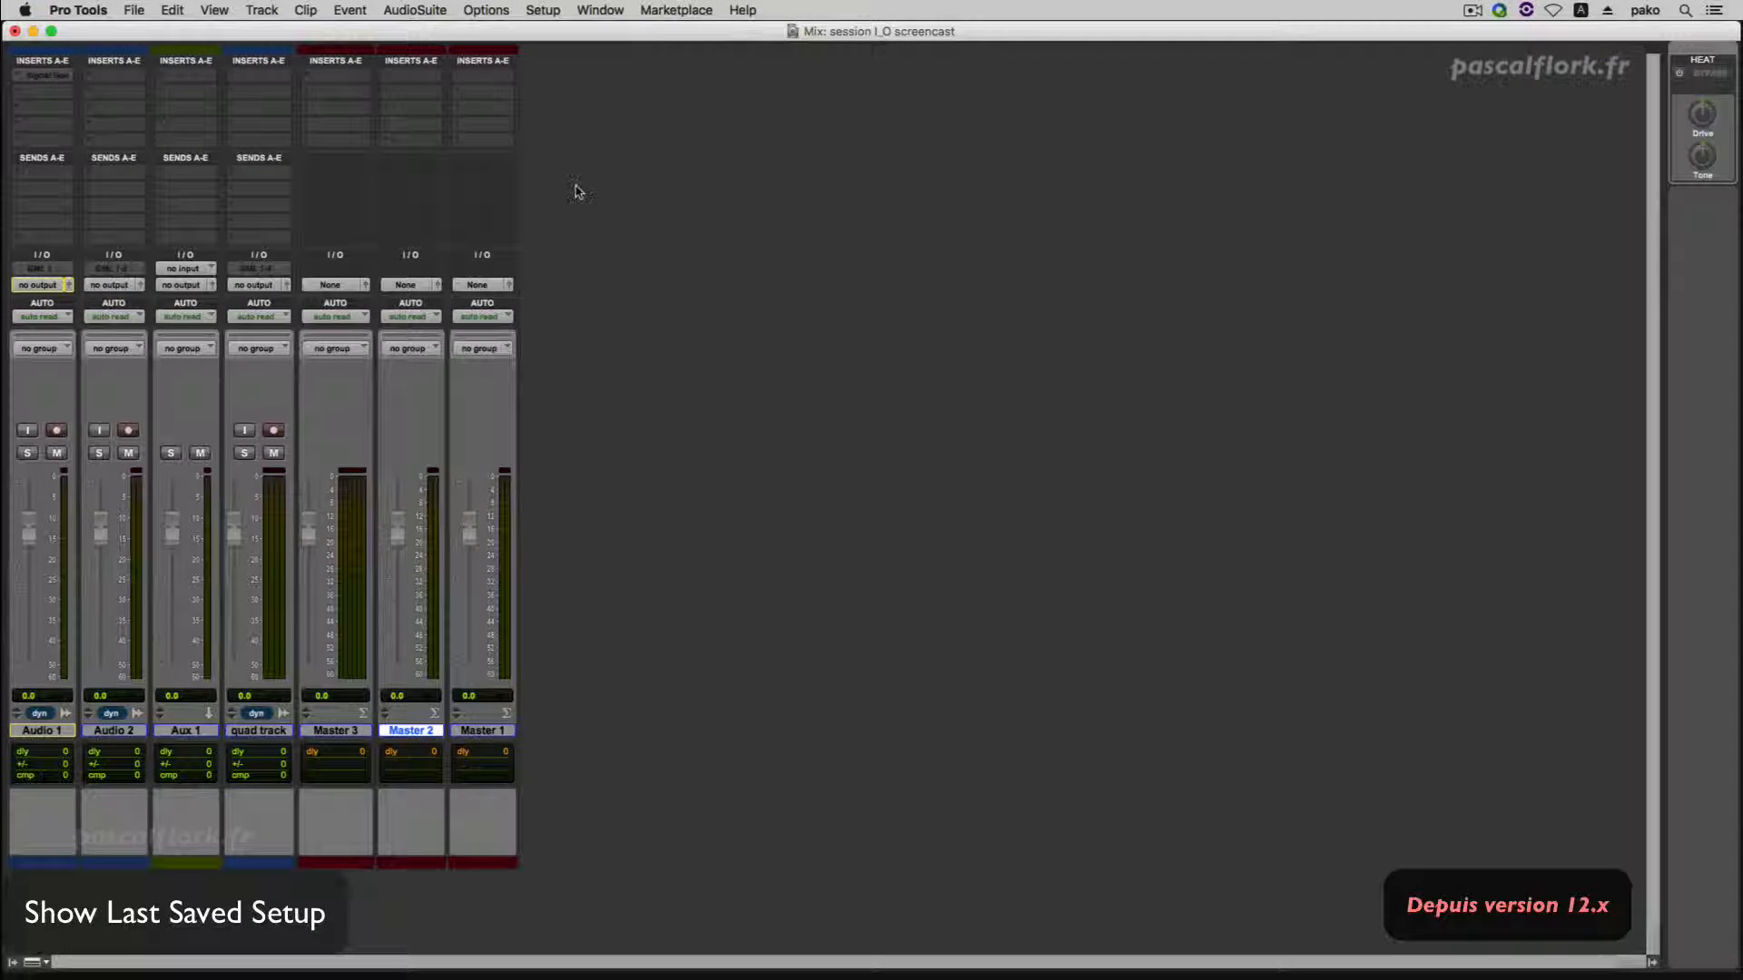
Reopen the I/O Setup and display the last saved setup for the output paths
click(543, 10)
click(569, 111)
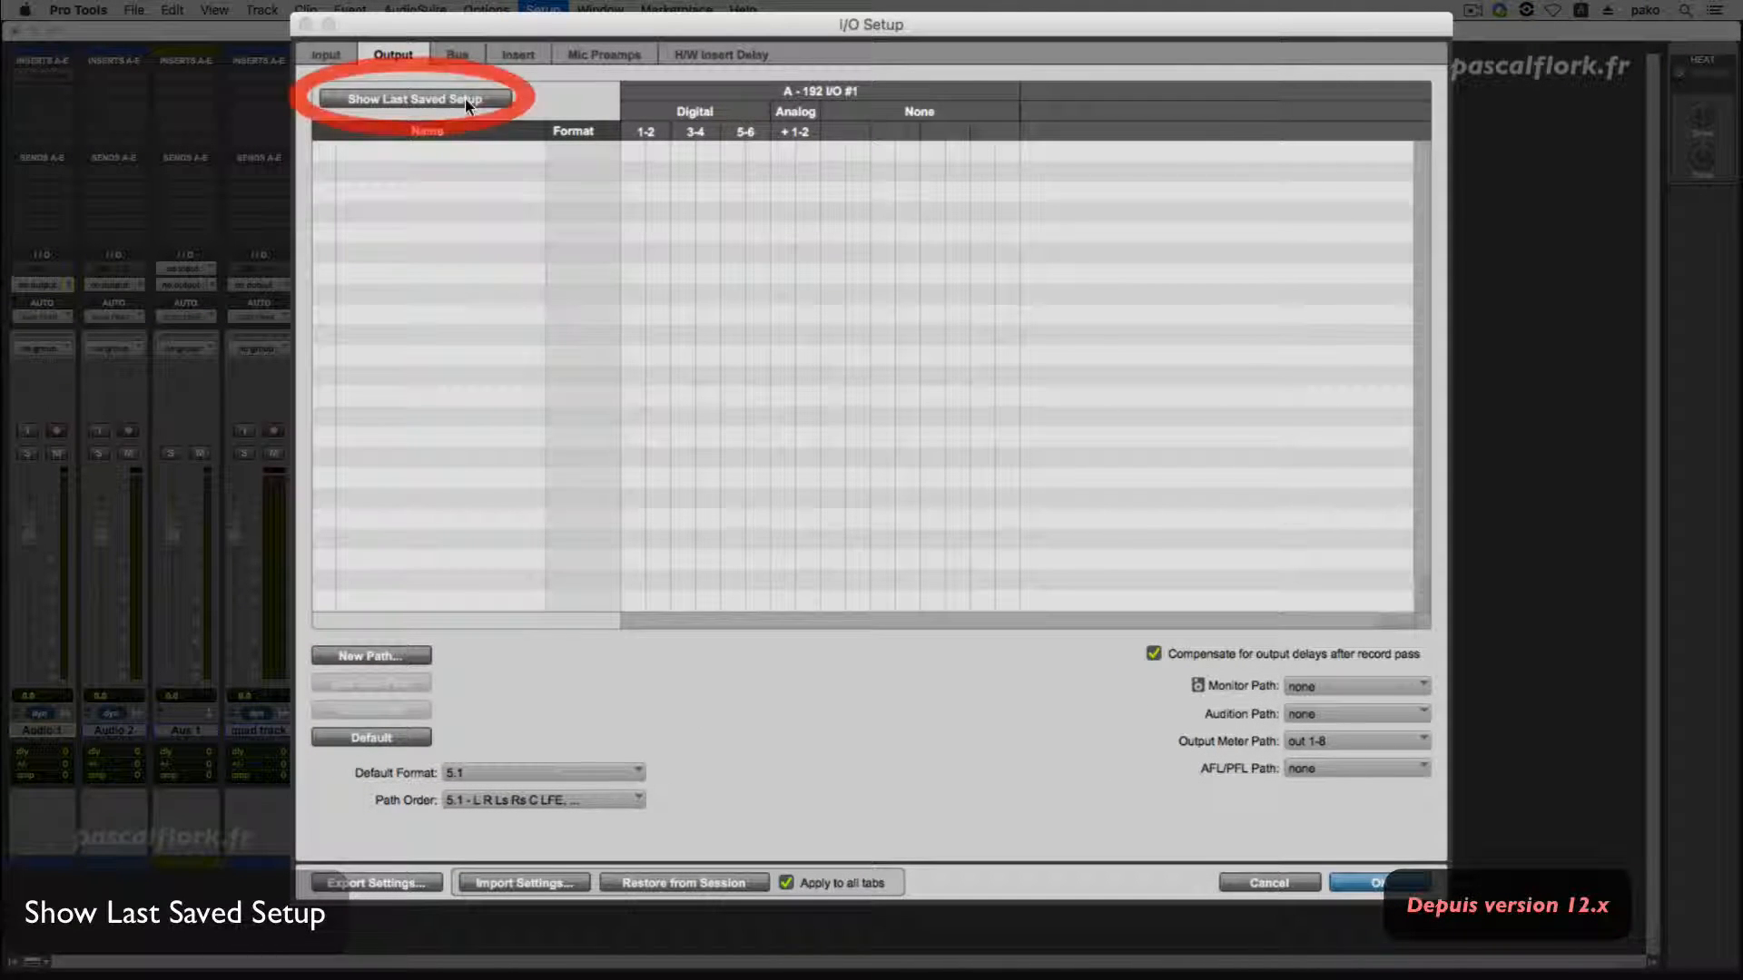
click(464, 101)
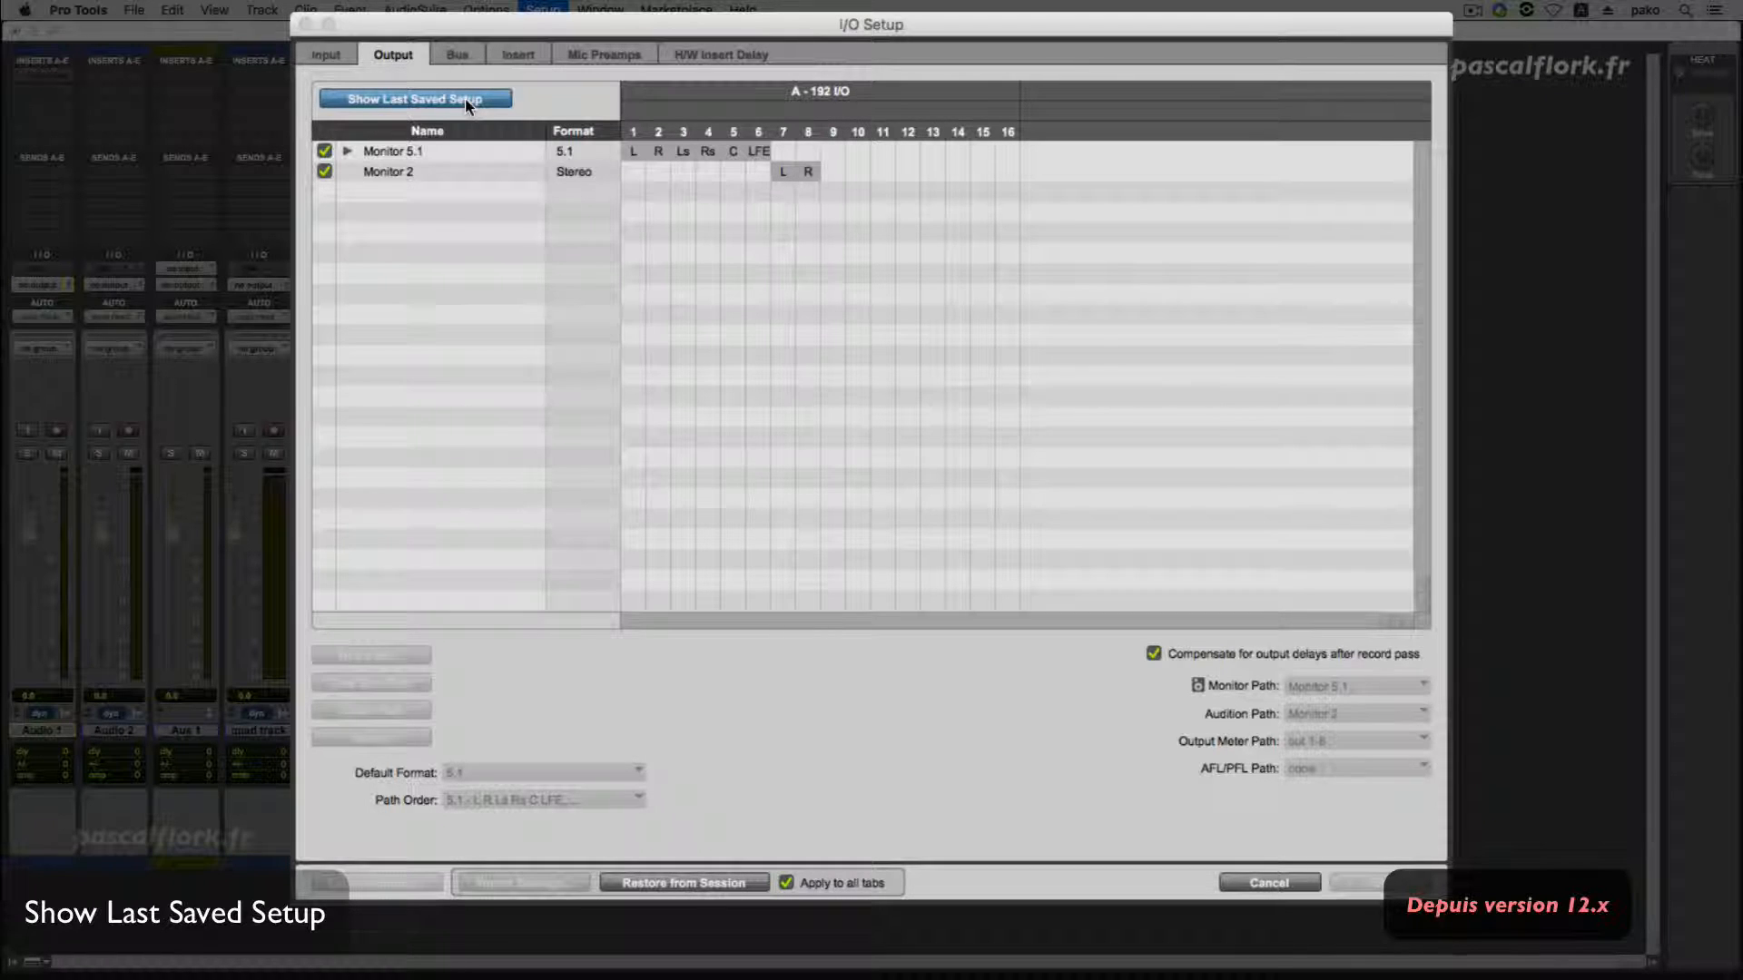
Examine the input, output and insert paths of the last saved setup
click(334, 53)
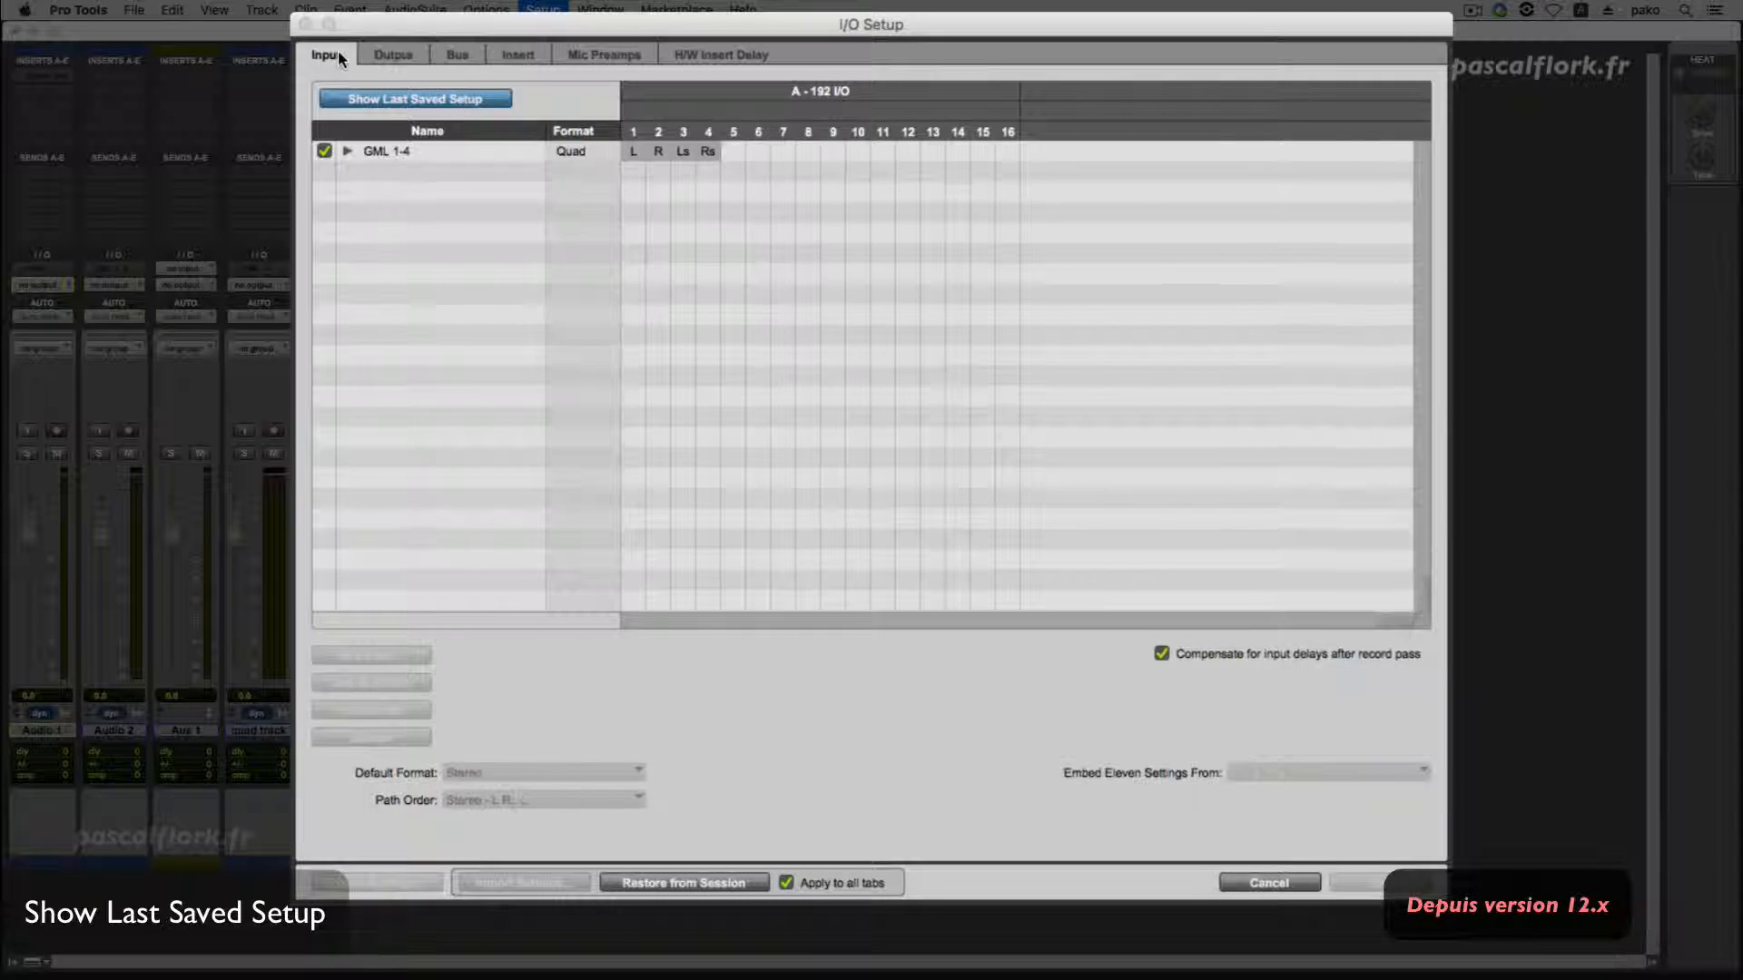
click(396, 58)
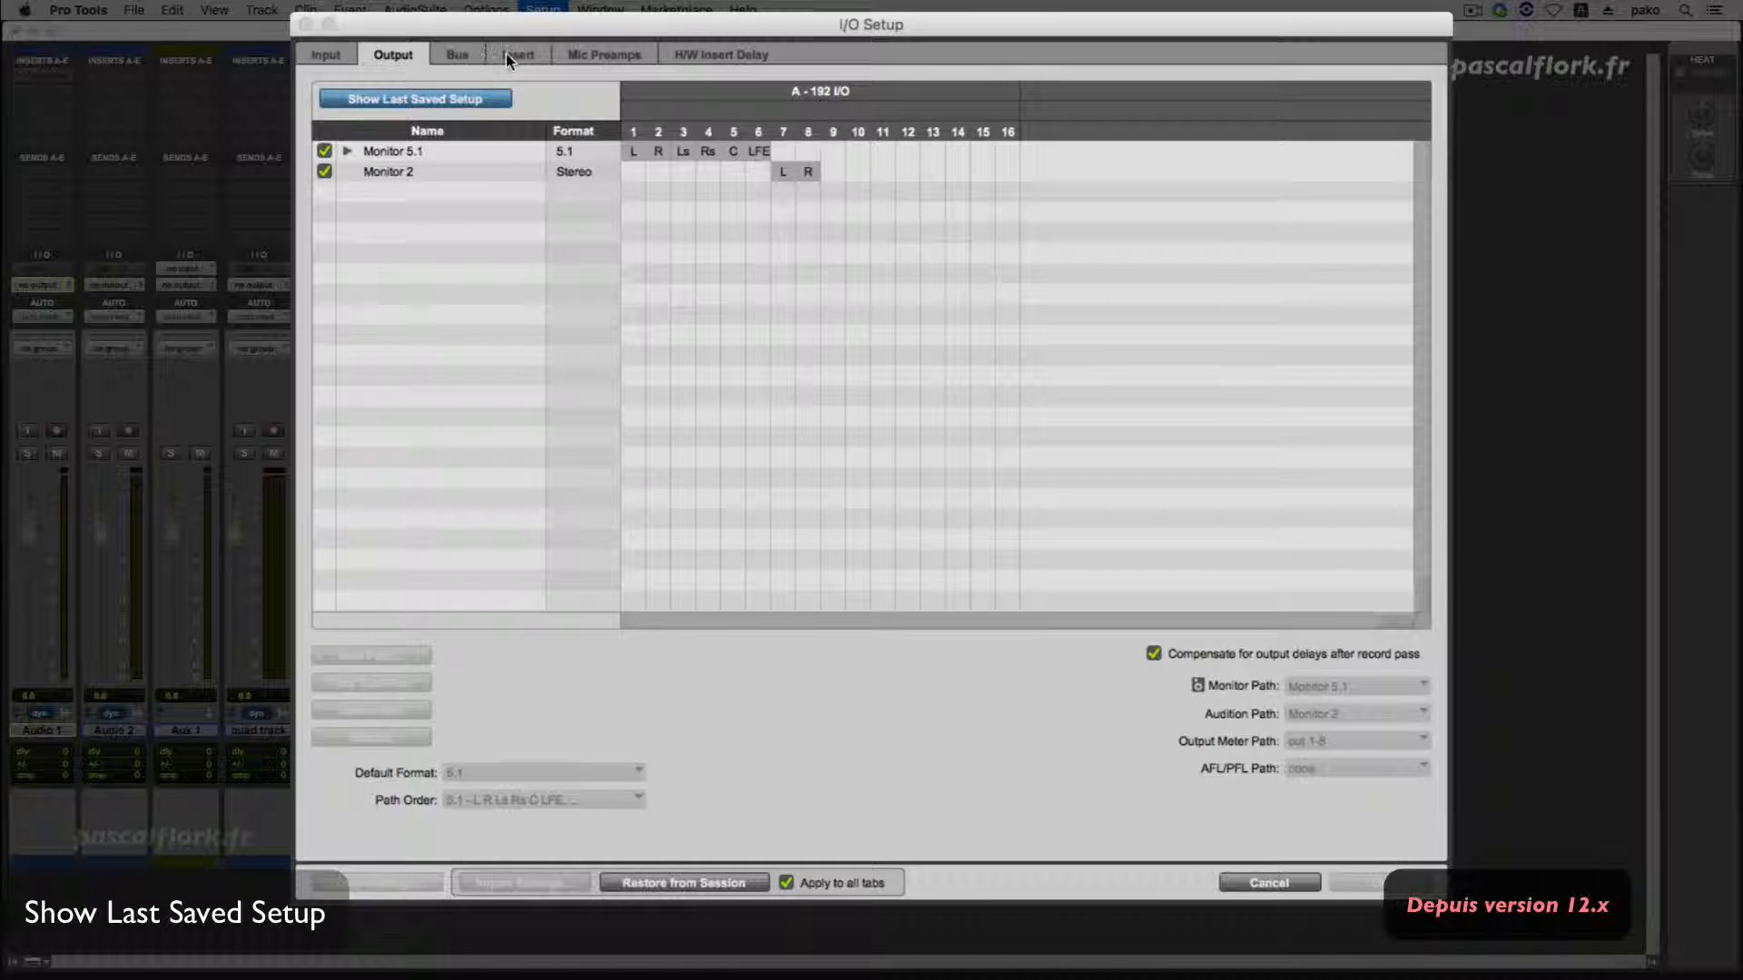
click(509, 58)
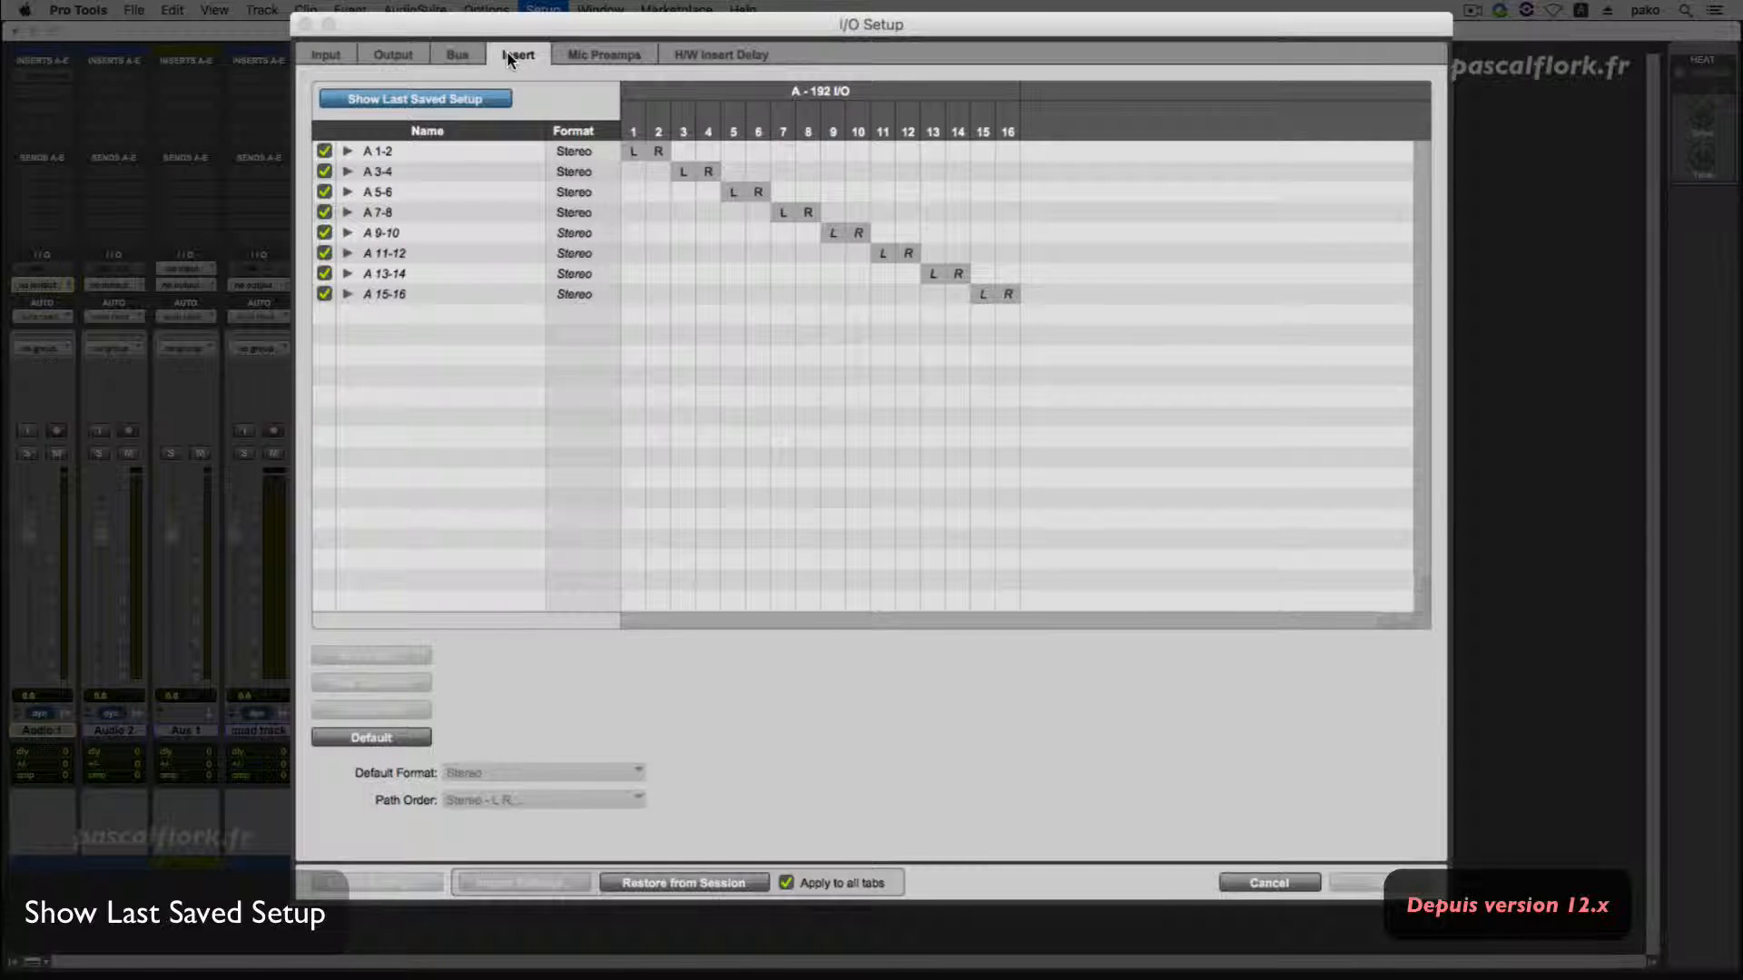
click(390, 56)
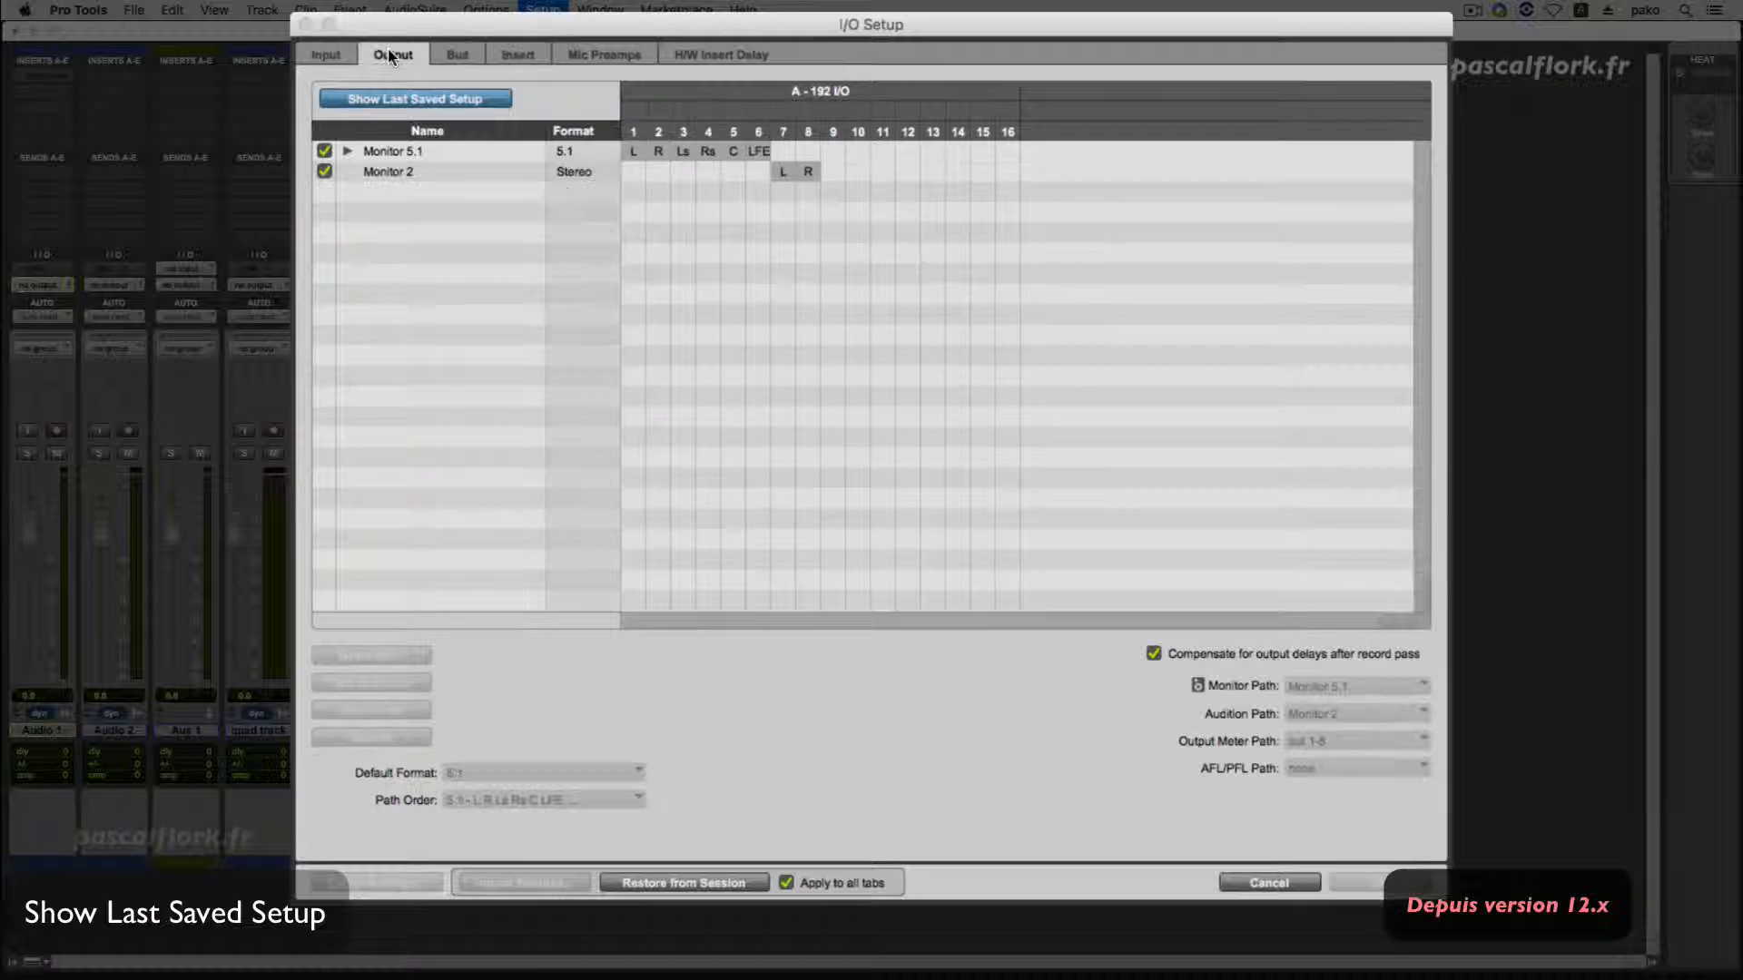
click(329, 53)
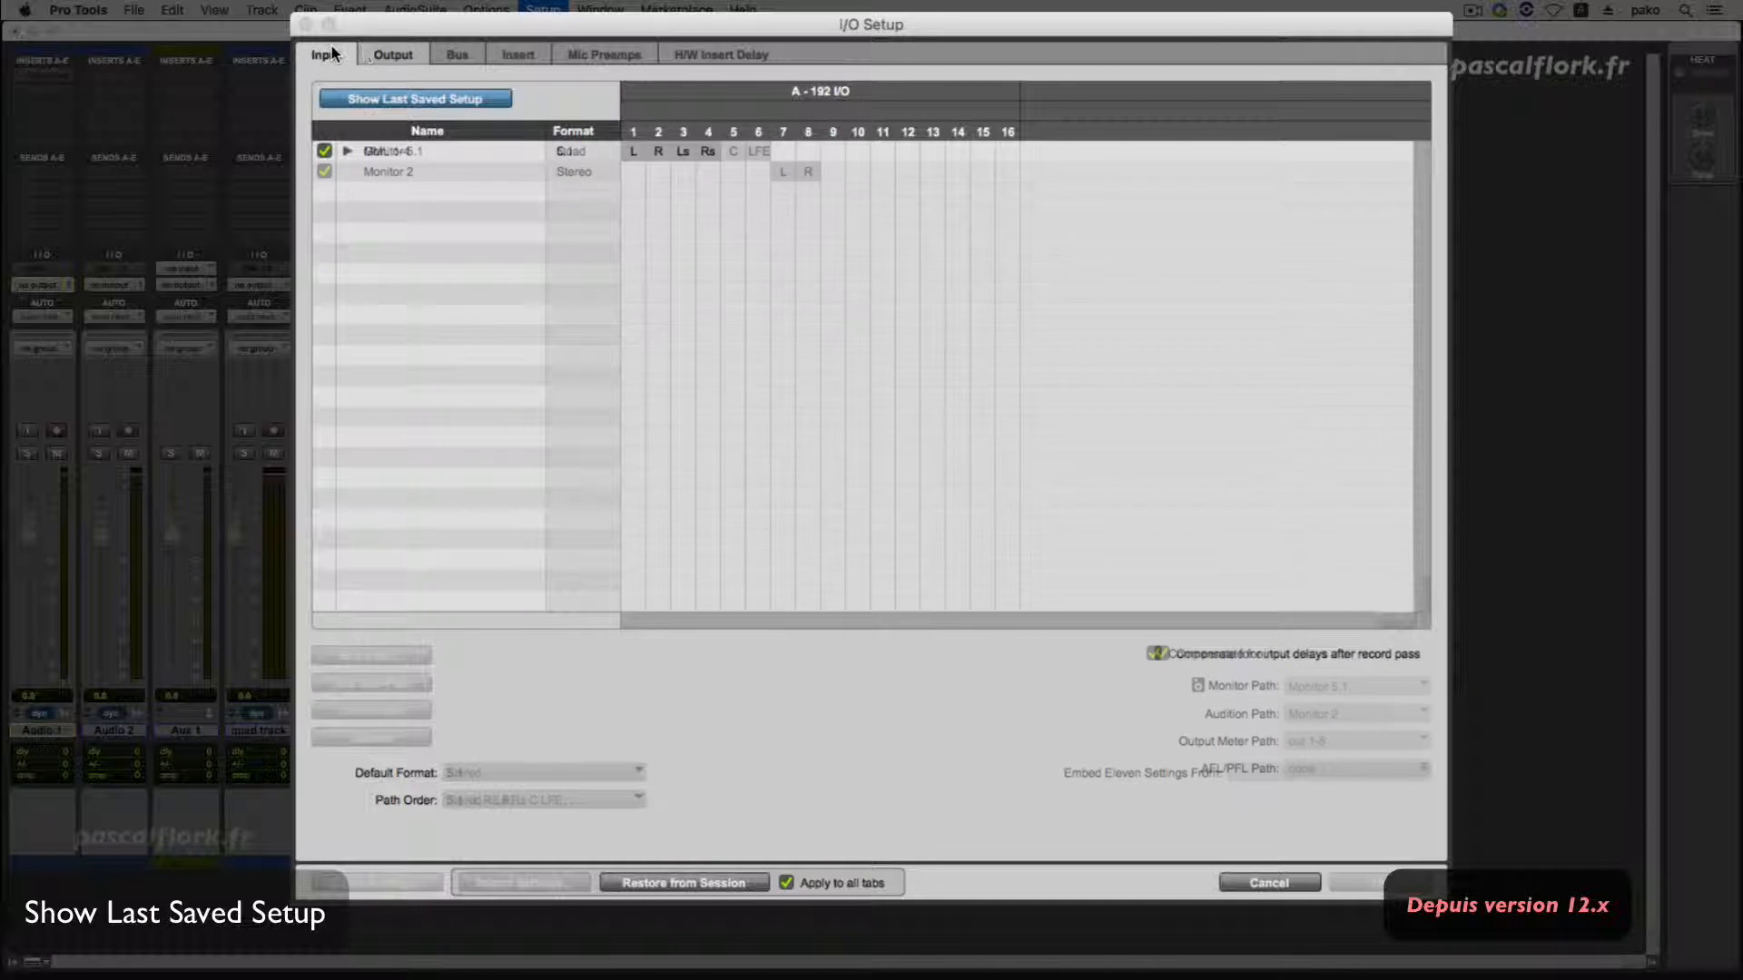
click(391, 54)
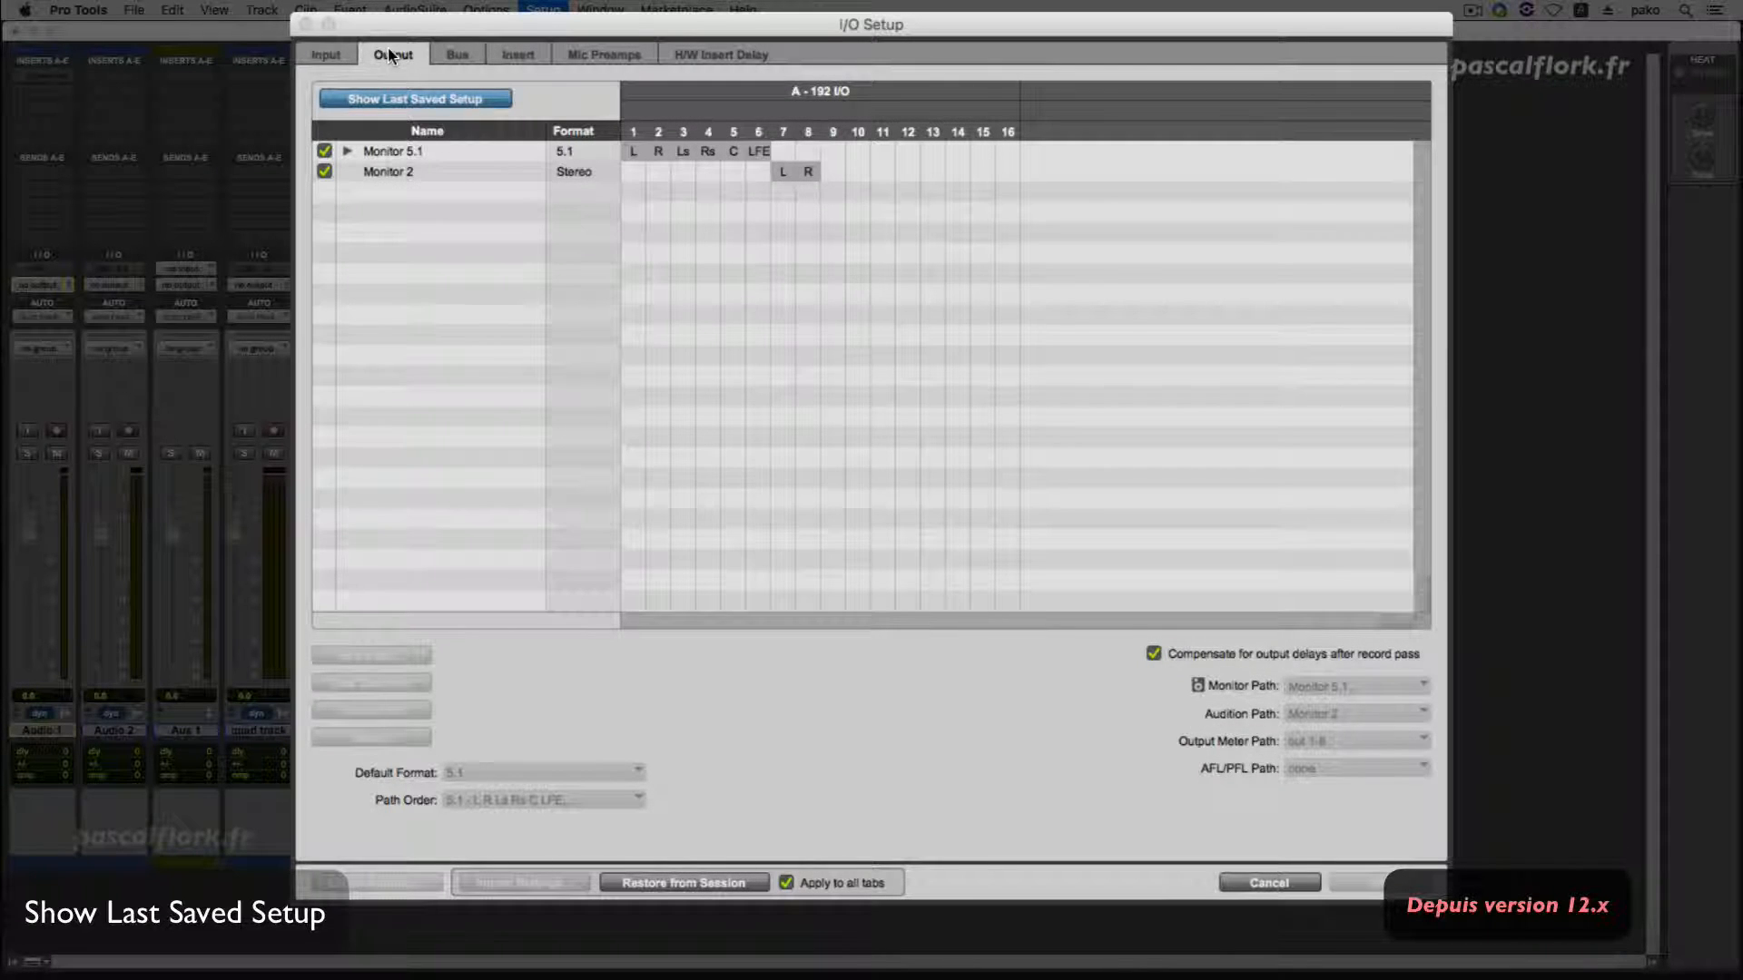